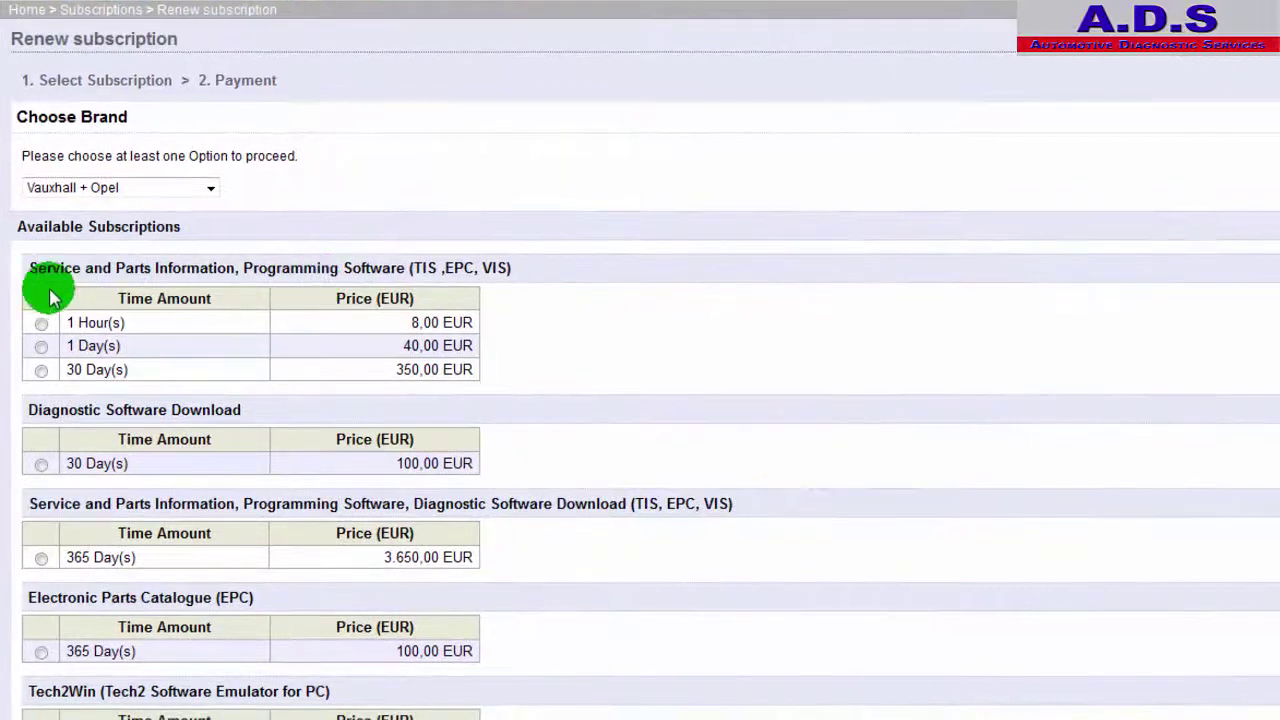
# - Choose the 1 Hour(s) Service and Parts Information subscription and confirm it with Ok
pyautogui.click(41, 324)
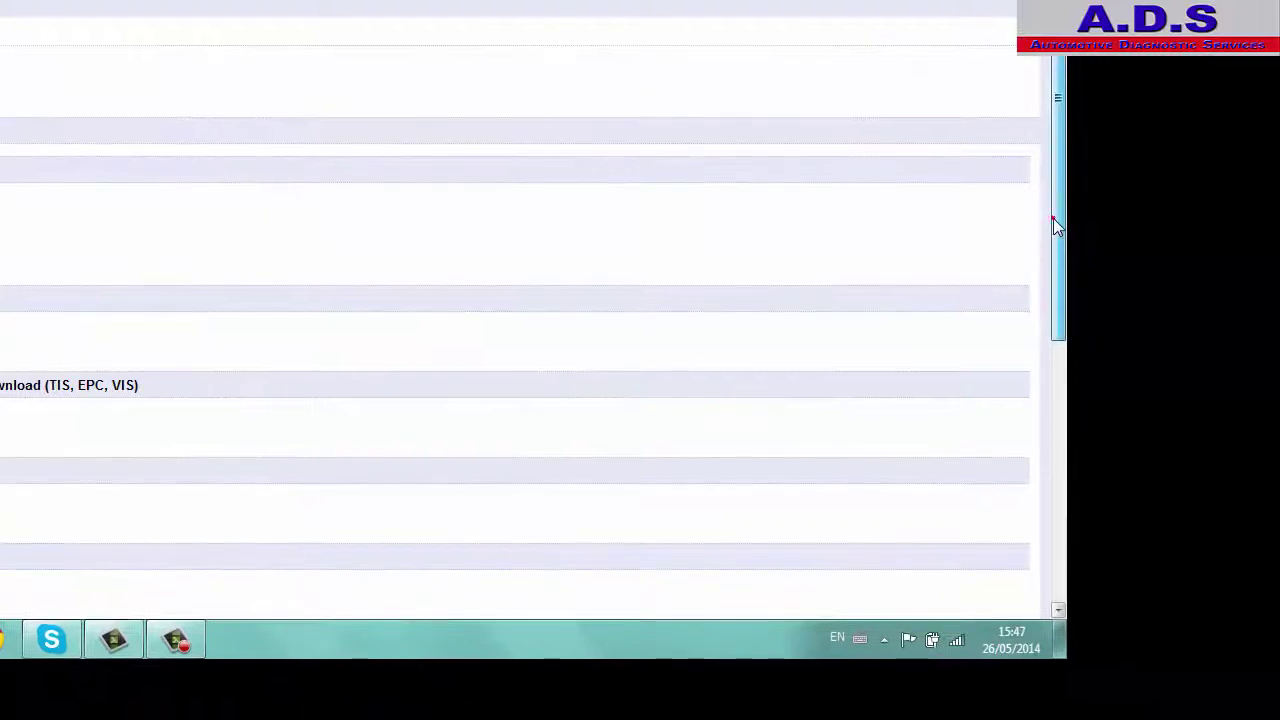
pyautogui.moveTo(1057, 226); pyautogui.dragTo(1049, 465)
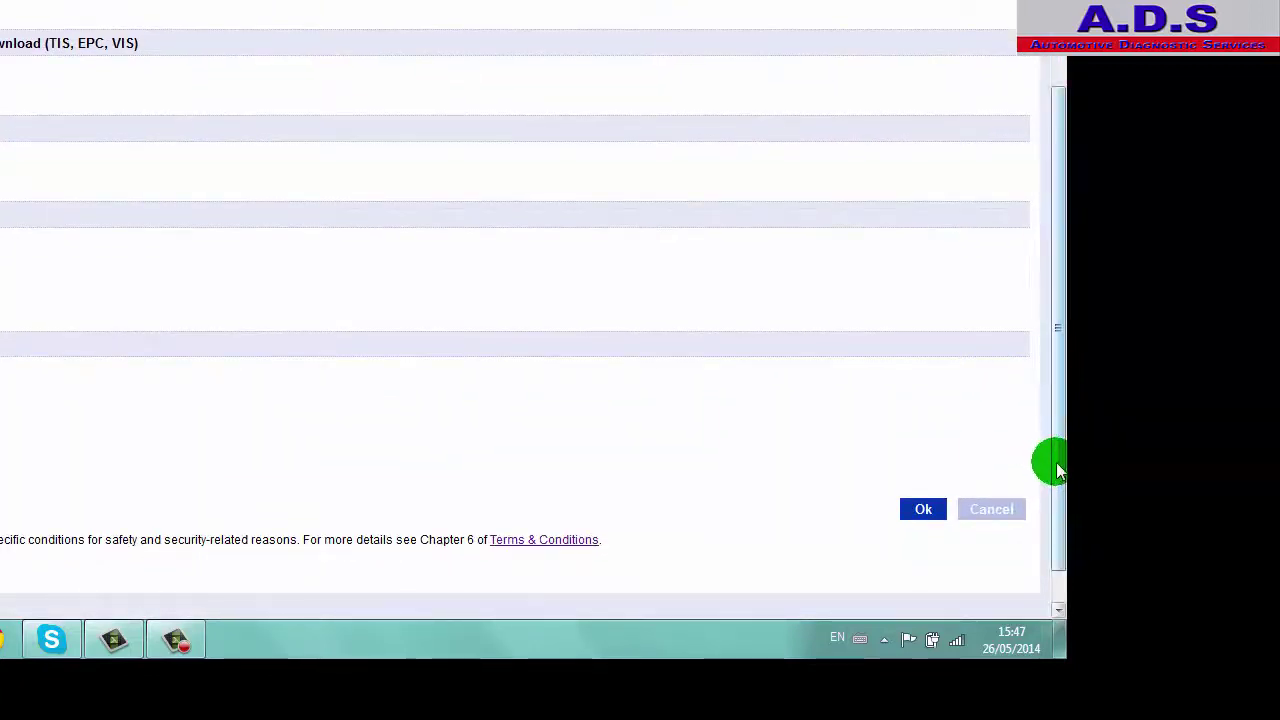
pyautogui.click(926, 510)
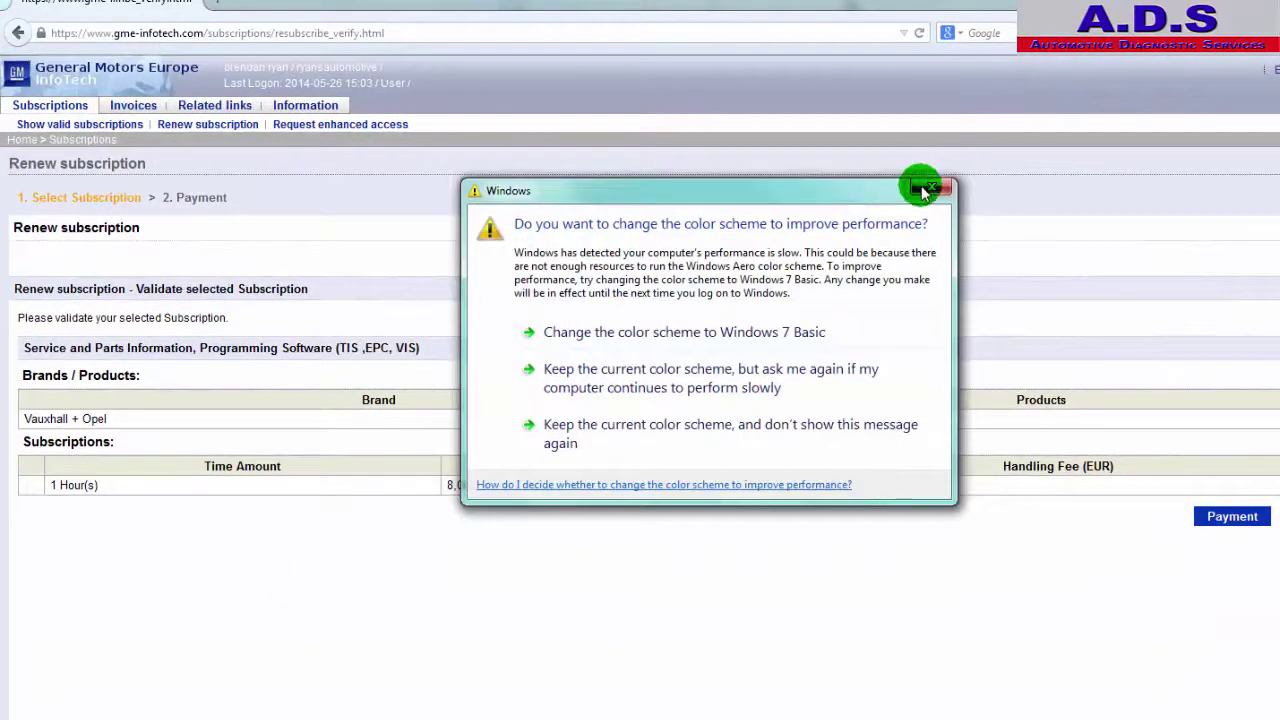
# - Dismiss the colour-scheme warning and pay for the 1-hour subscription by card
pyautogui.click(928, 185)
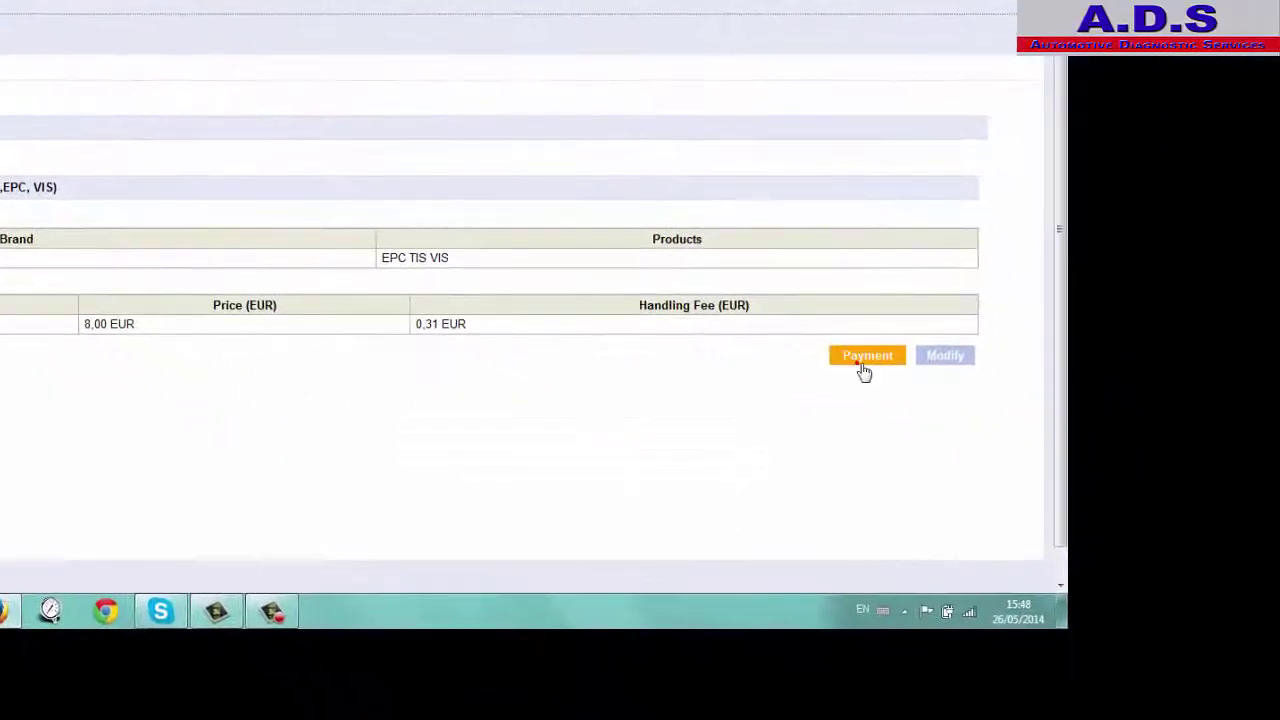
pyautogui.click(864, 362)
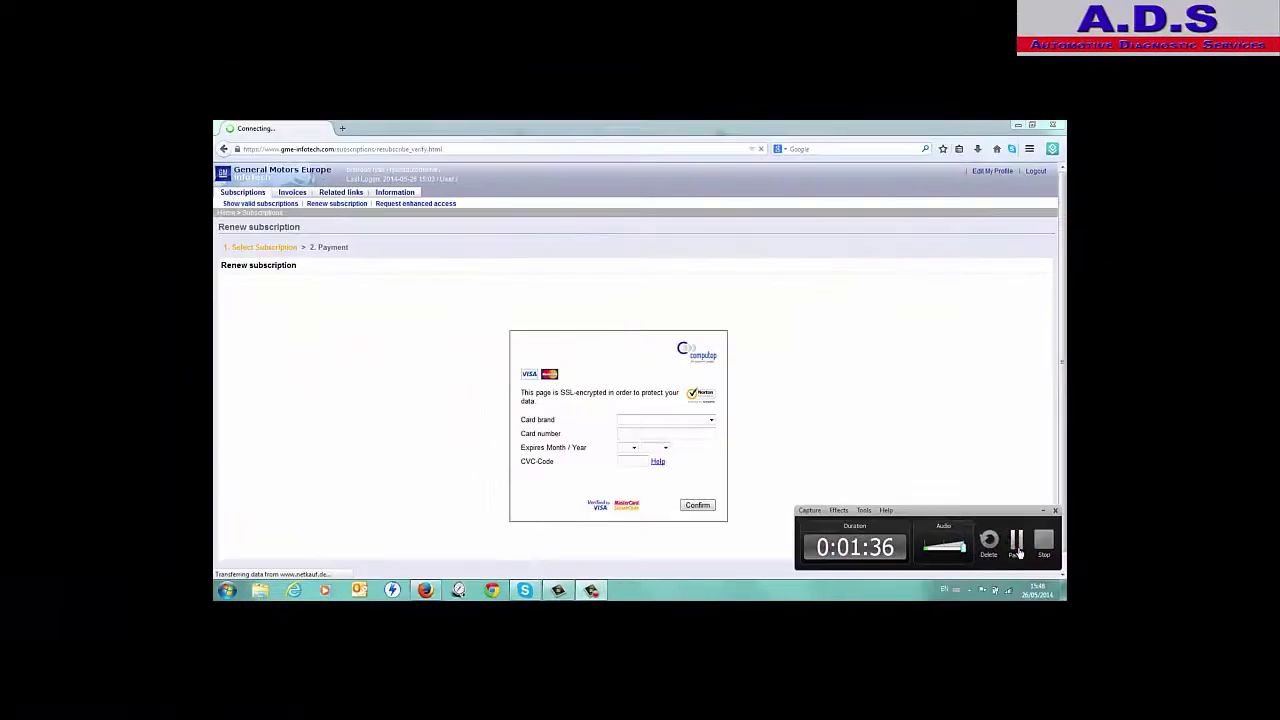
pyautogui.click(1169, 586)
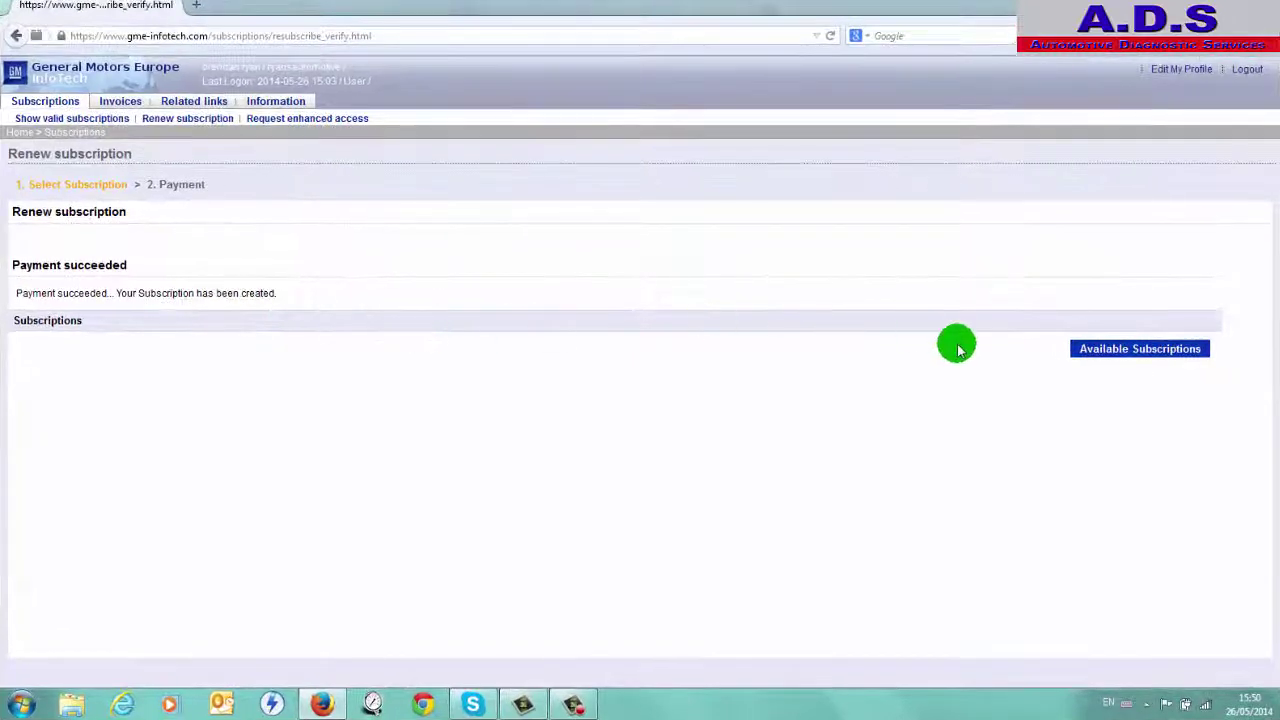
# - Go from the payment confirmation to the Available Subscriptions list
pyautogui.click(1139, 362)
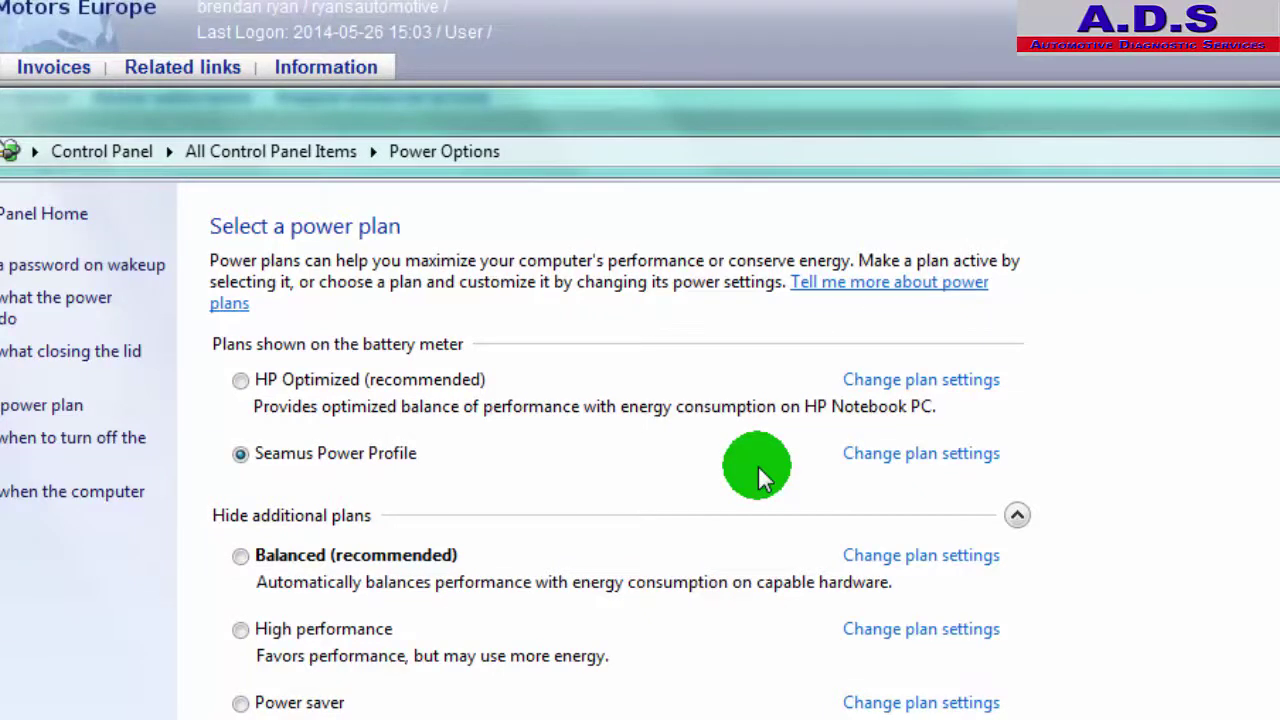
# - Review the active power plan's Never settings for display and sleep, then cancel without changes
pyautogui.click(926, 462)
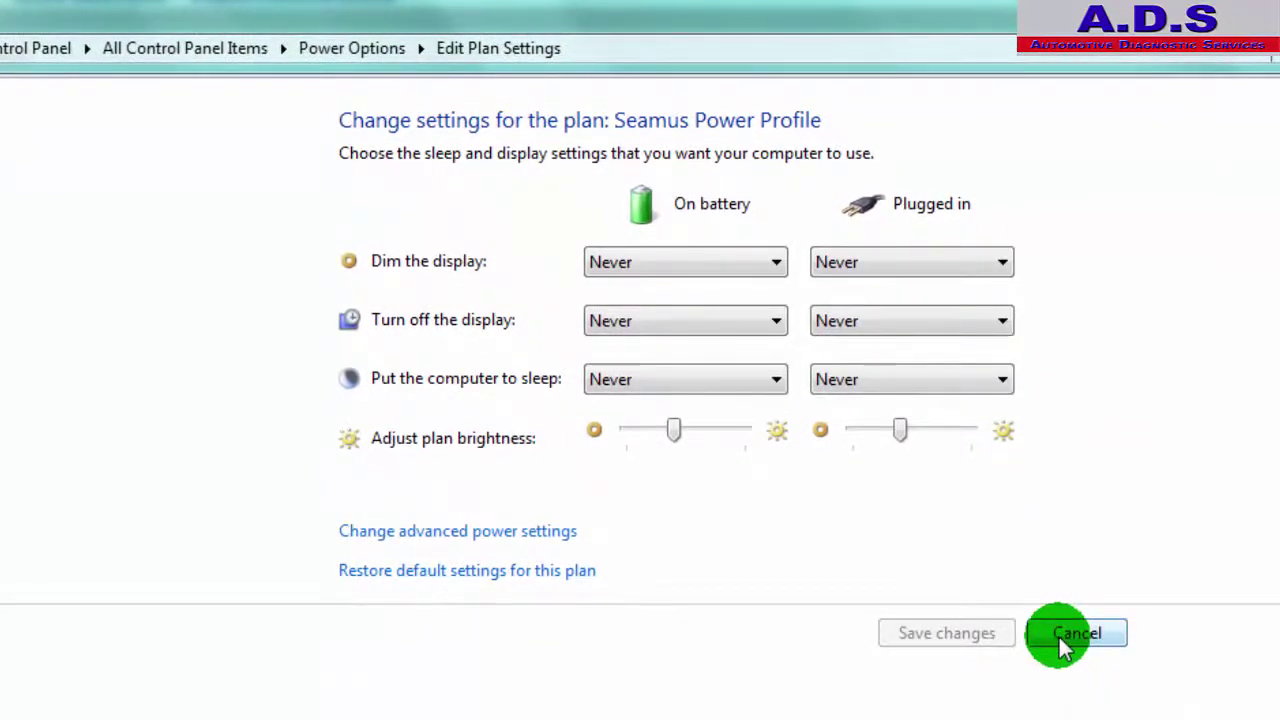
pyautogui.click(1062, 640)
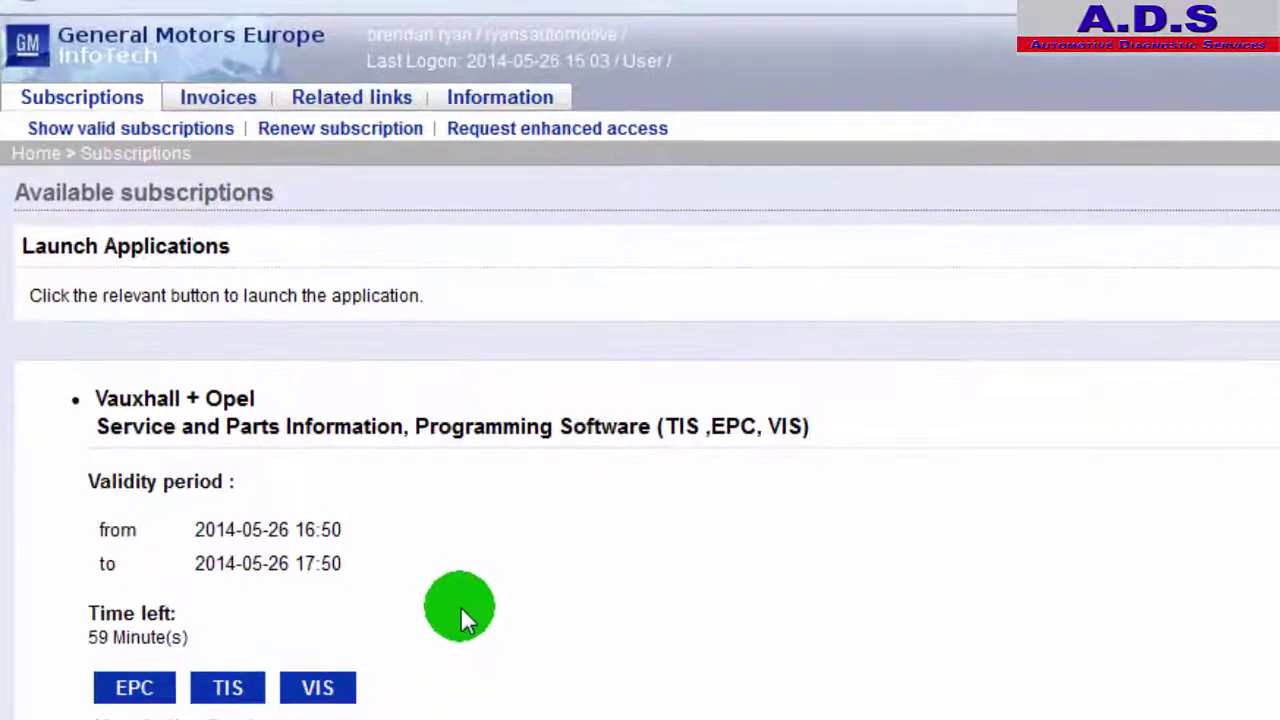
# - Launch TIS from the Vauxhall + Opel subscription and acknowledge the Unread News notice
pyautogui.click(148, 698)
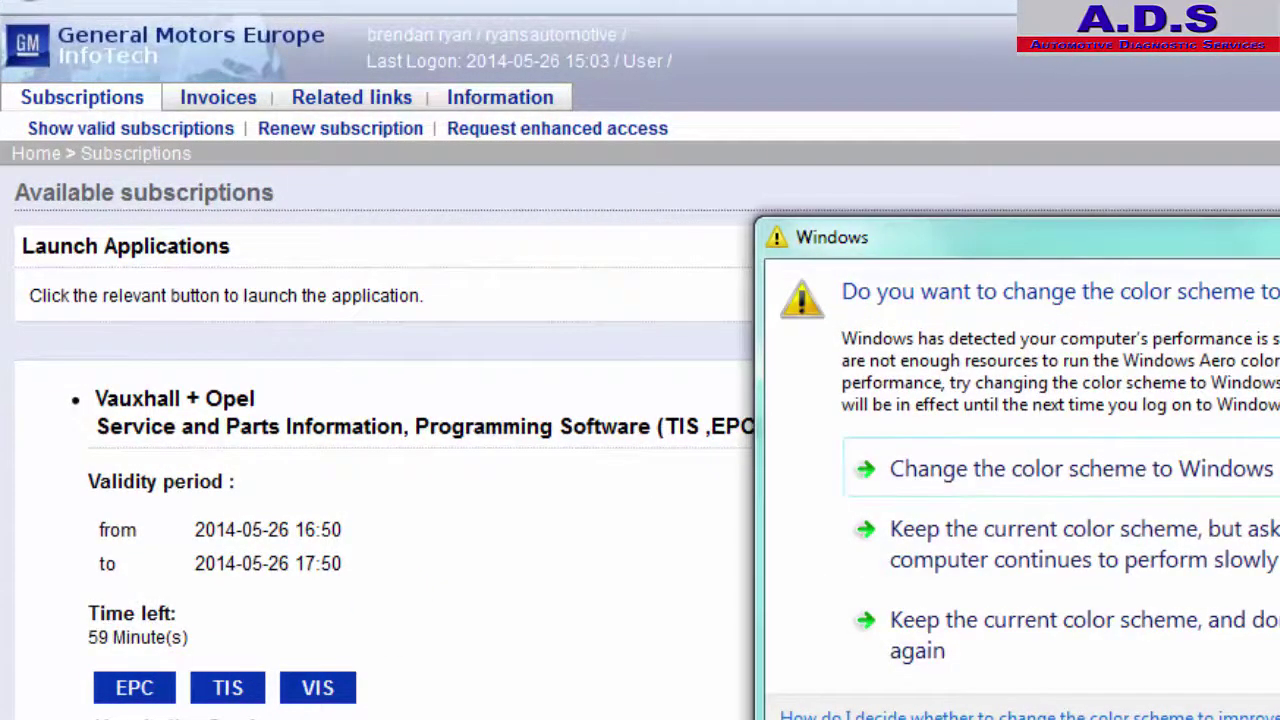
pyautogui.click(1080, 468)
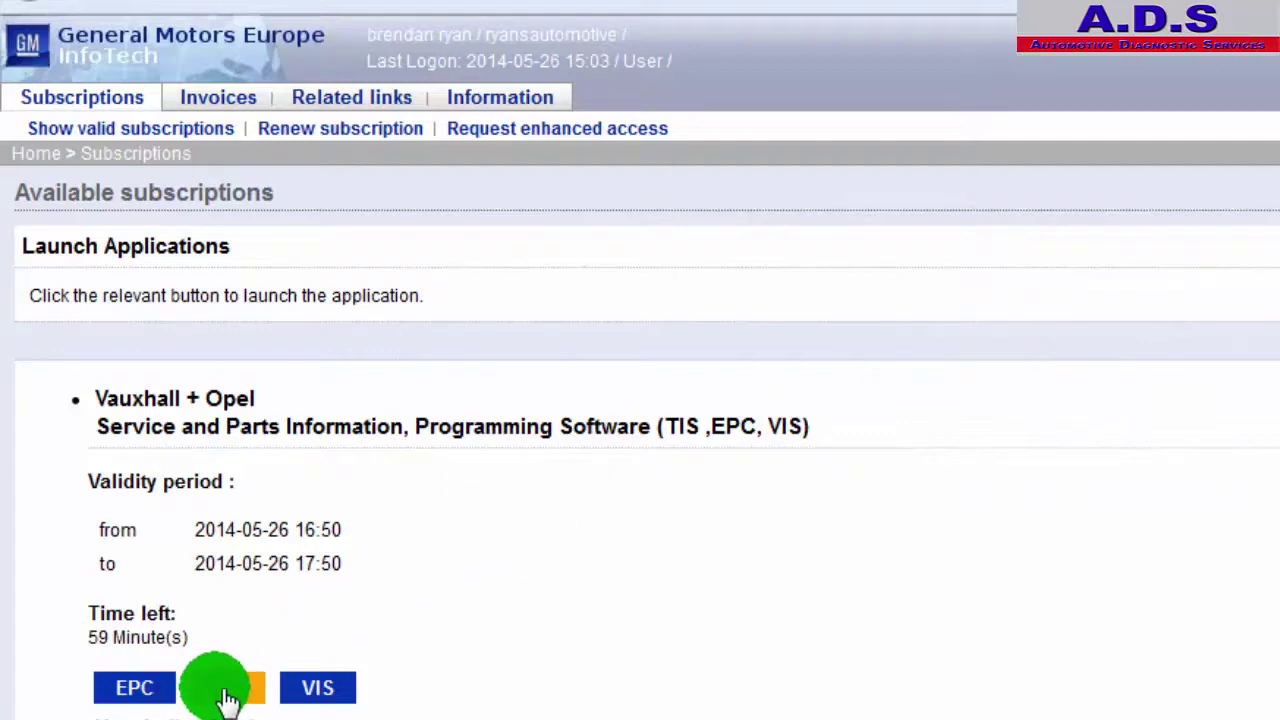
pyautogui.click(224, 690)
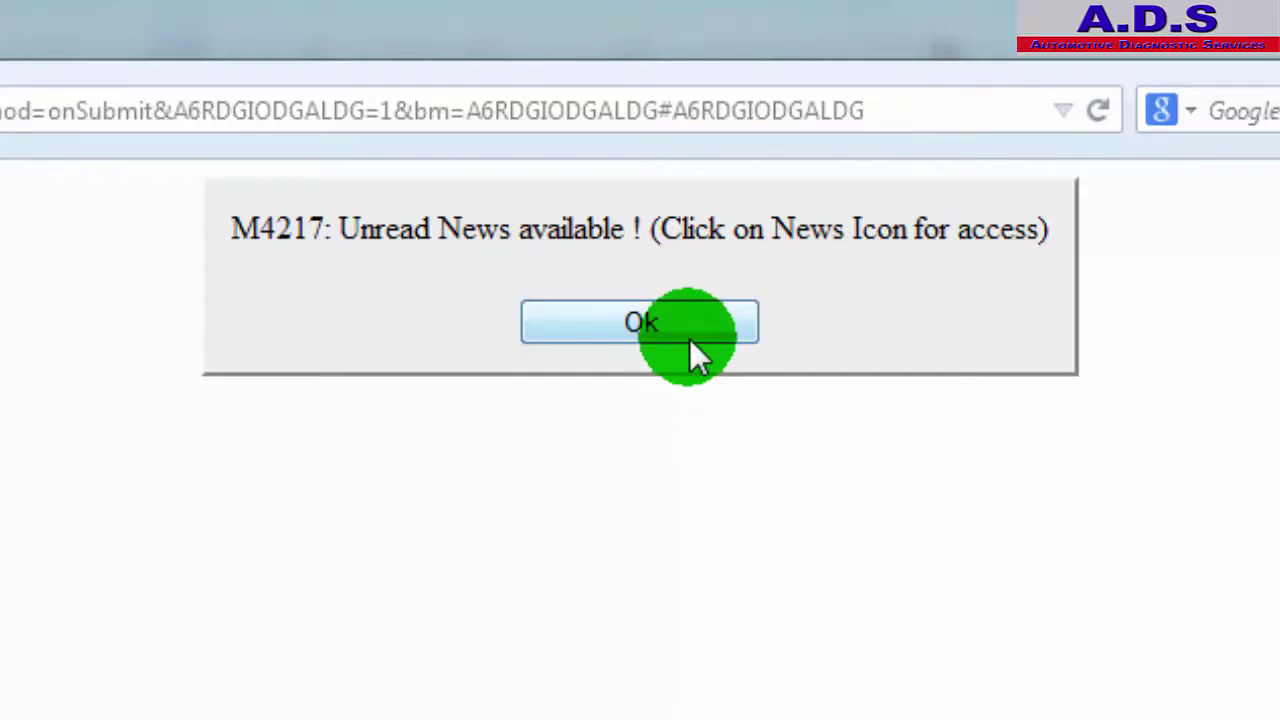
pyautogui.click(693, 347)
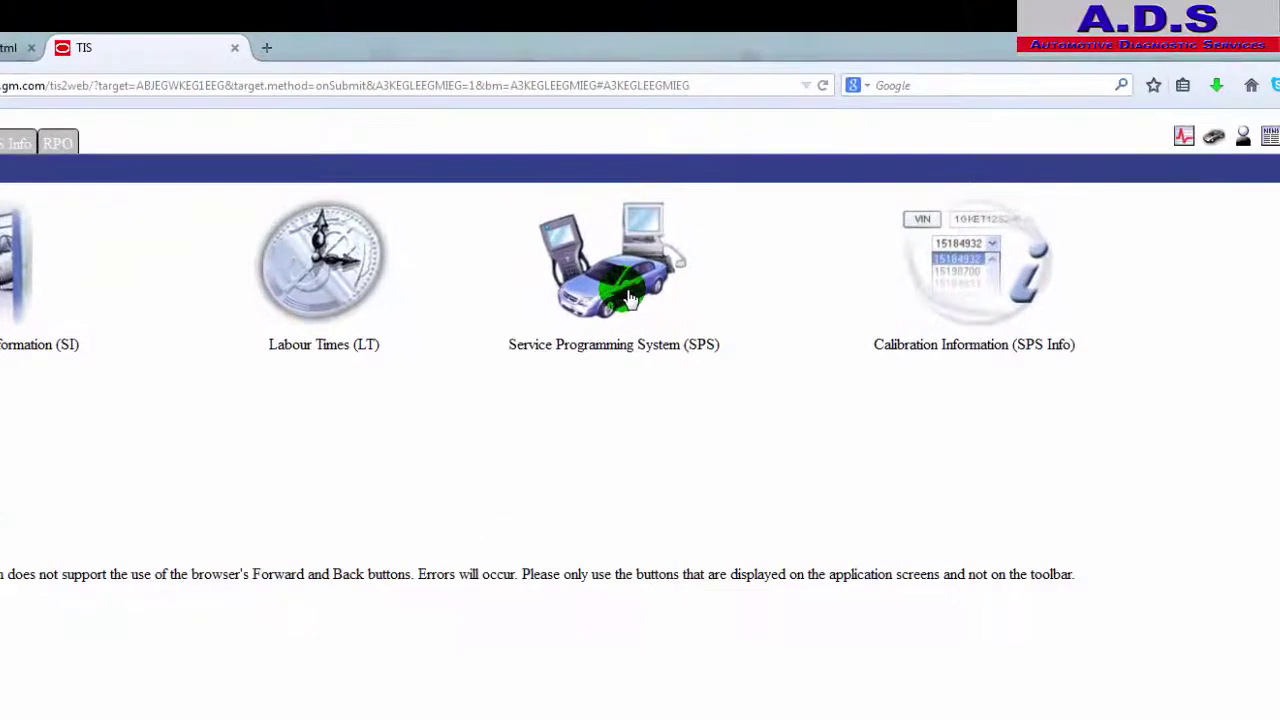
# - Start SPS from the TIS home page and run its JNLP launcher with Java Web Start
pyautogui.click(668, 212)
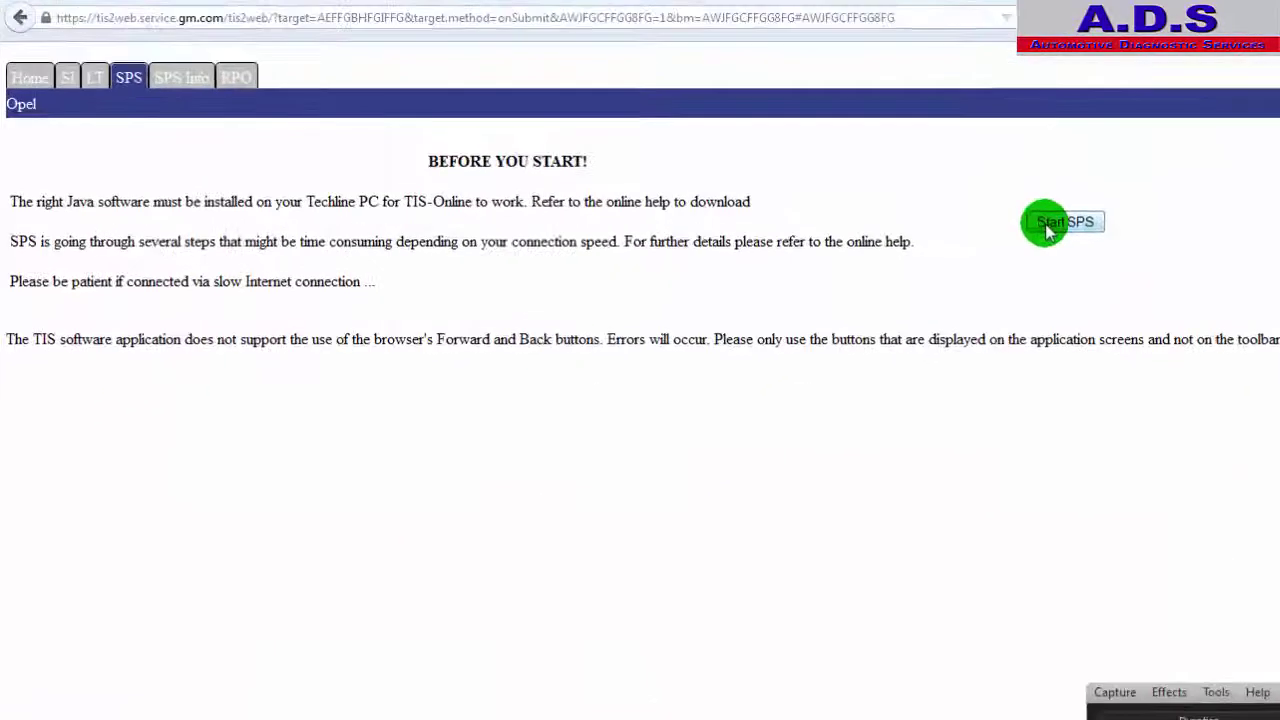
pyautogui.click(1047, 230)
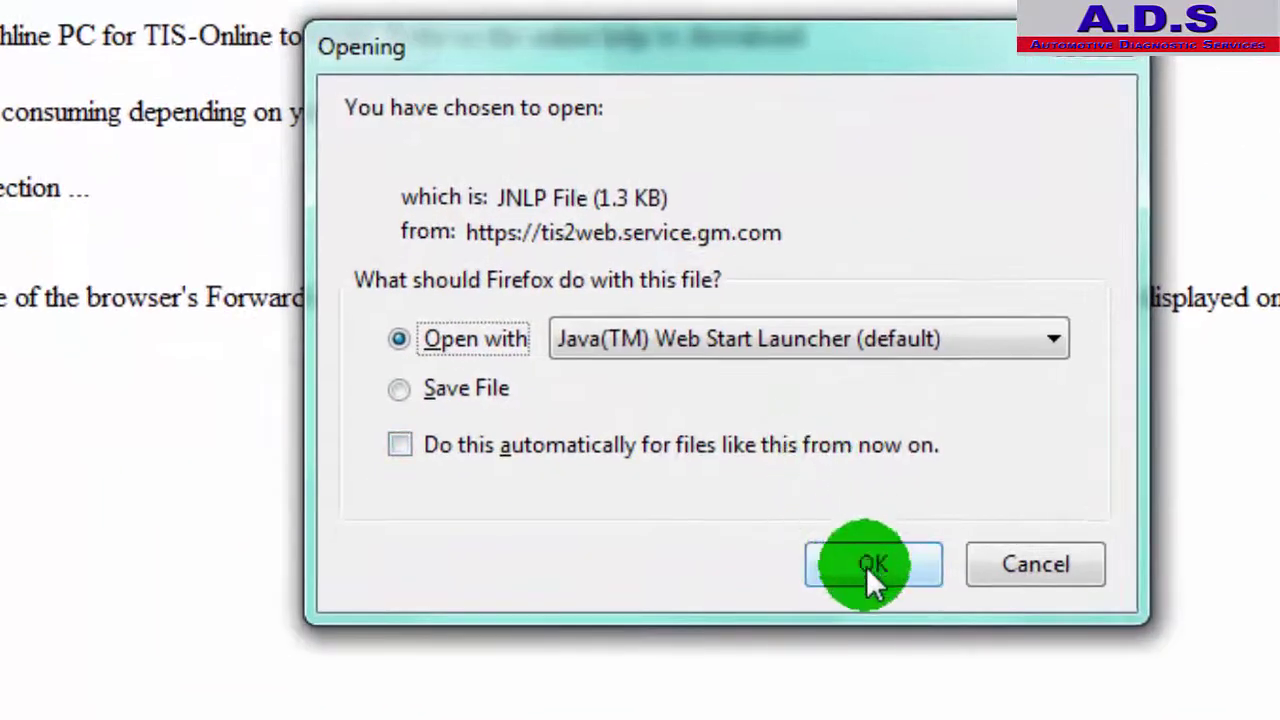
pyautogui.click(866, 566)
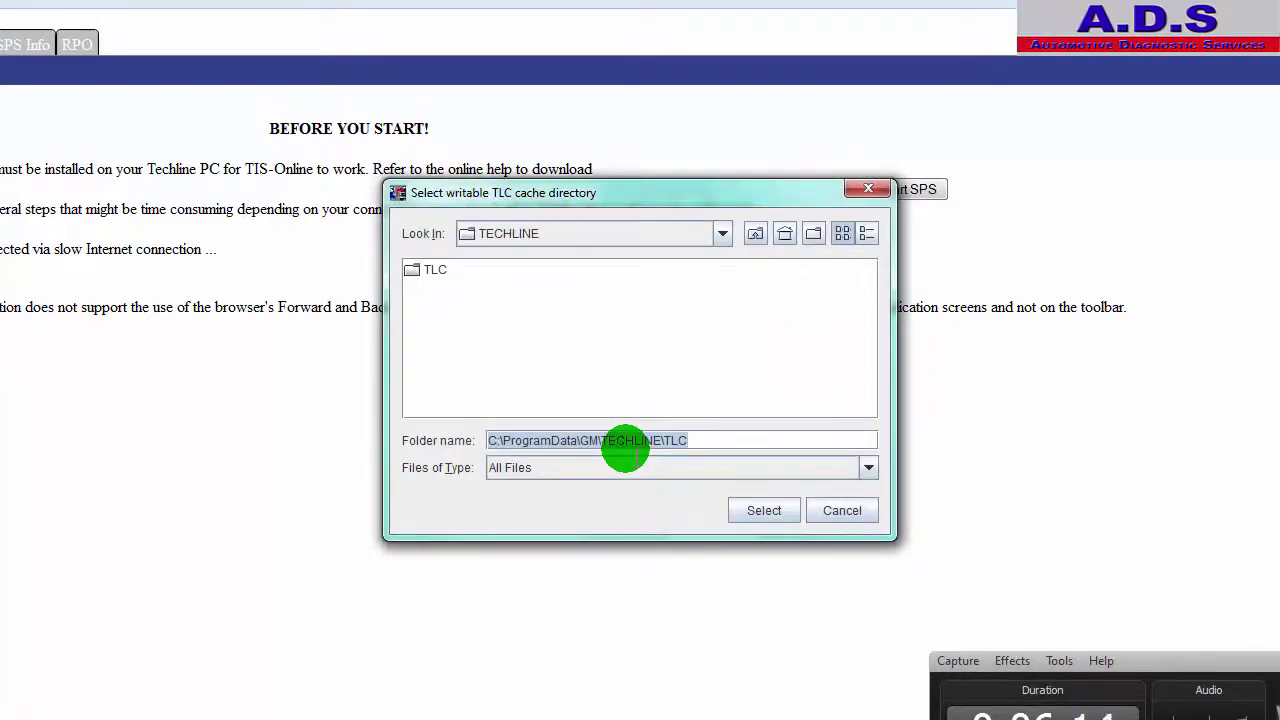
# - Accept C:\ProgramData\GM\TECHLINE\TLC as the TLC cache directory
pyautogui.click(766, 511)
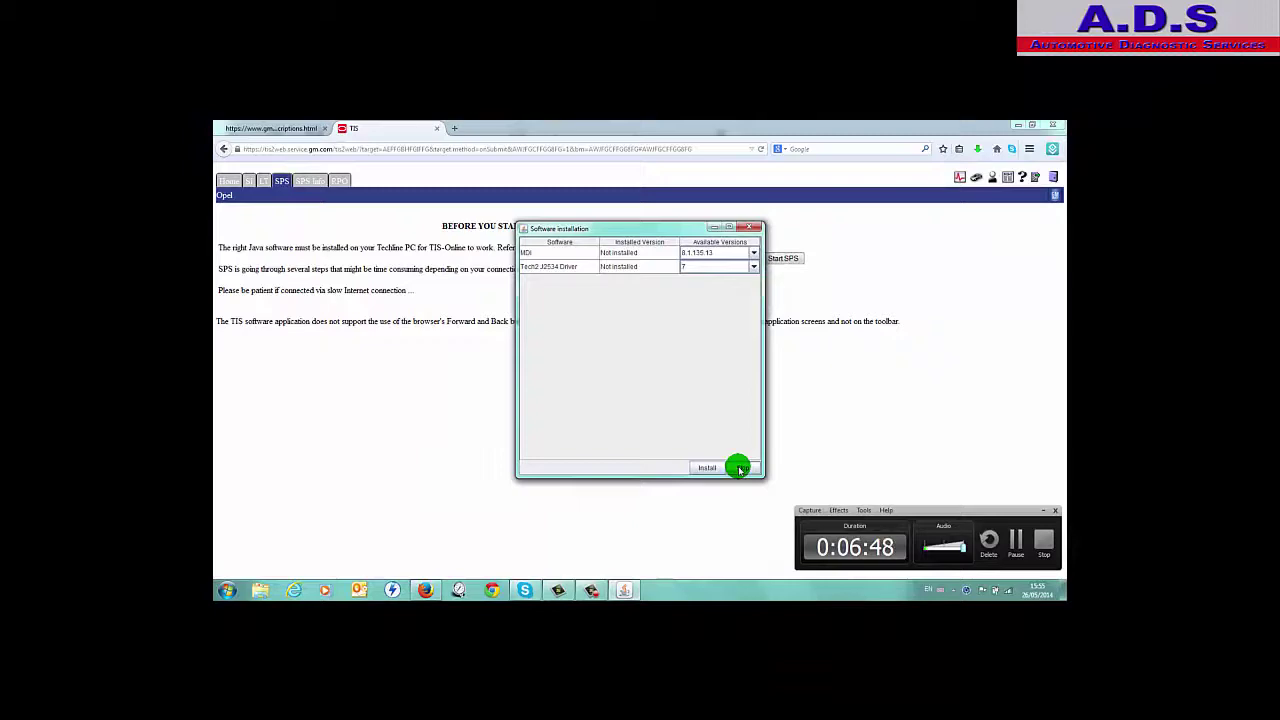
# - Skip the MDI and Tech2 J2534 Driver installs and cancel the native libraries download
pyautogui.click(740, 469)
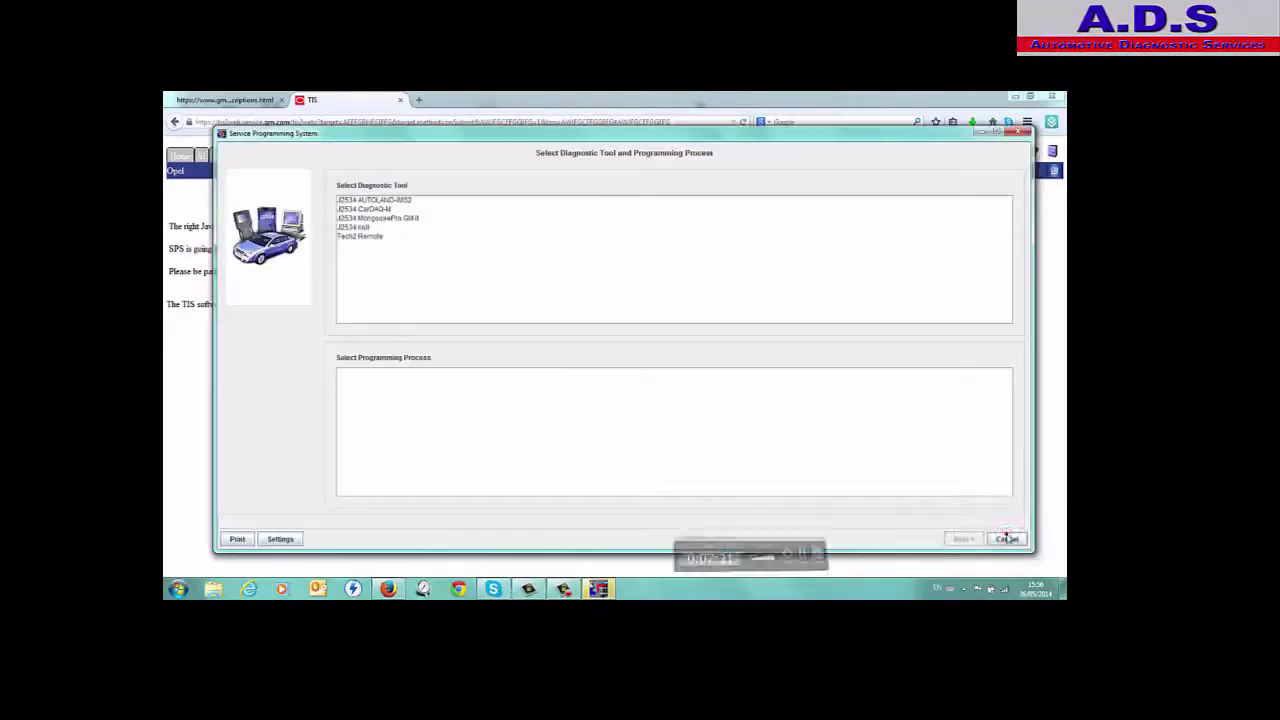
pyautogui.click(1003, 536)
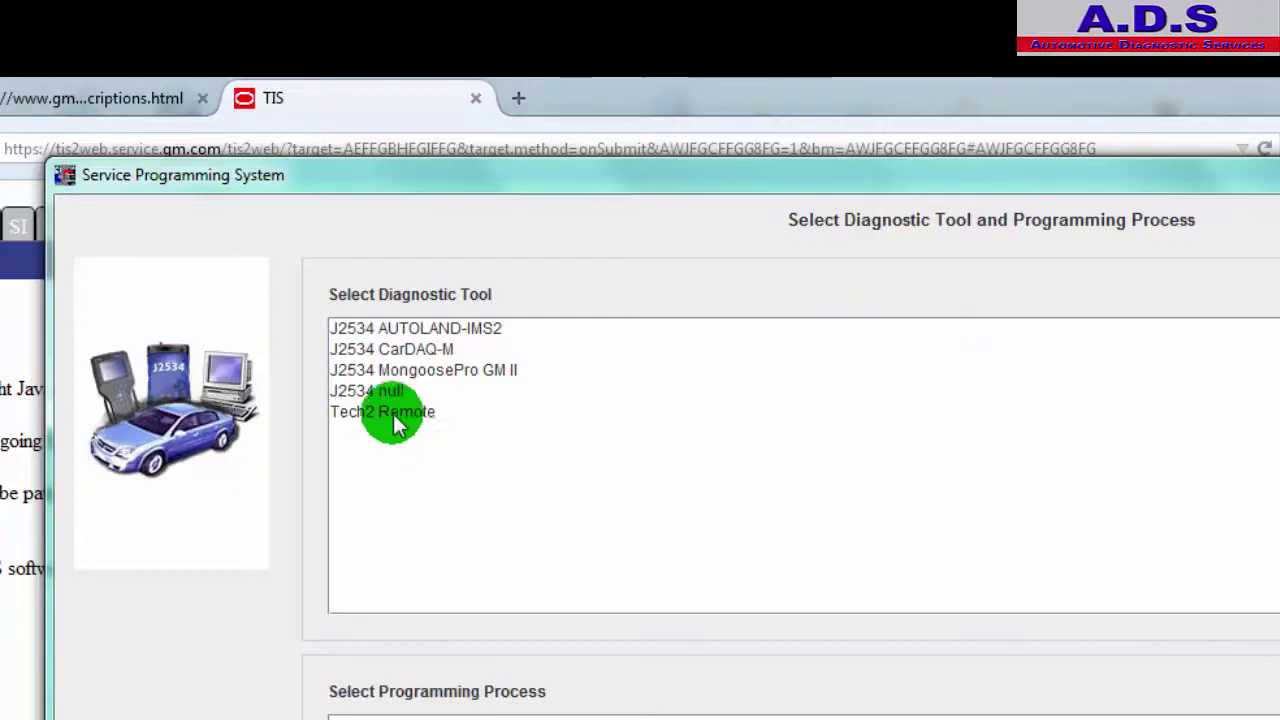
# - Select J2534 MongoosePro GM II with Reprogram ECU and continue to the connection instructions
pyautogui.click(440, 375)
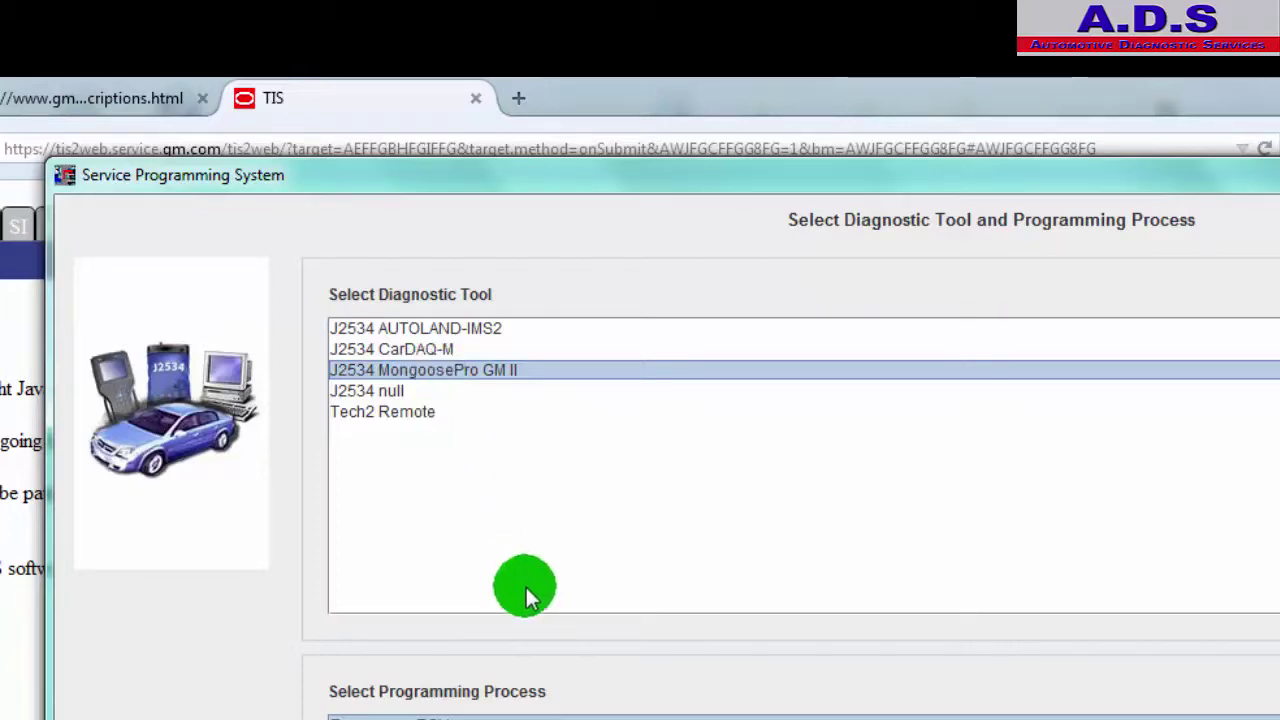
pyautogui.click(589, 626)
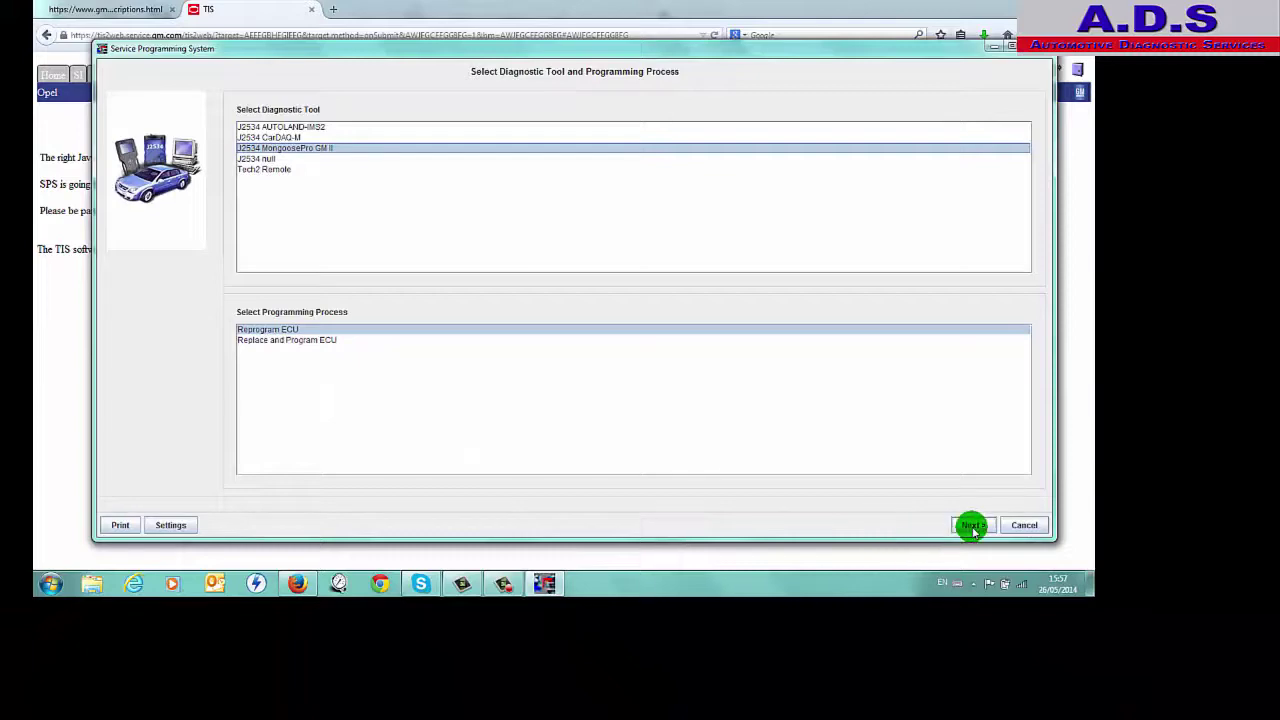
pyautogui.click(972, 526)
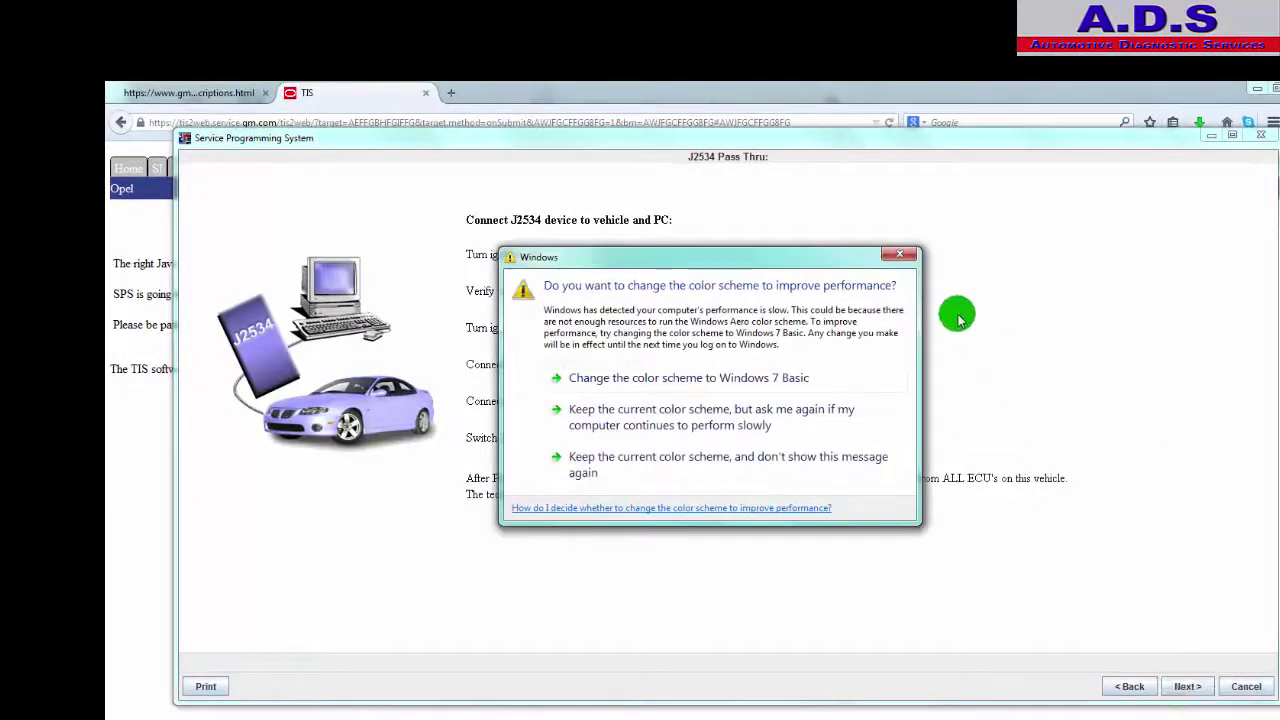
# - Dismiss the Windows colour-scheme prompt over the J2534 Pass Thru page
pyautogui.click(904, 262)
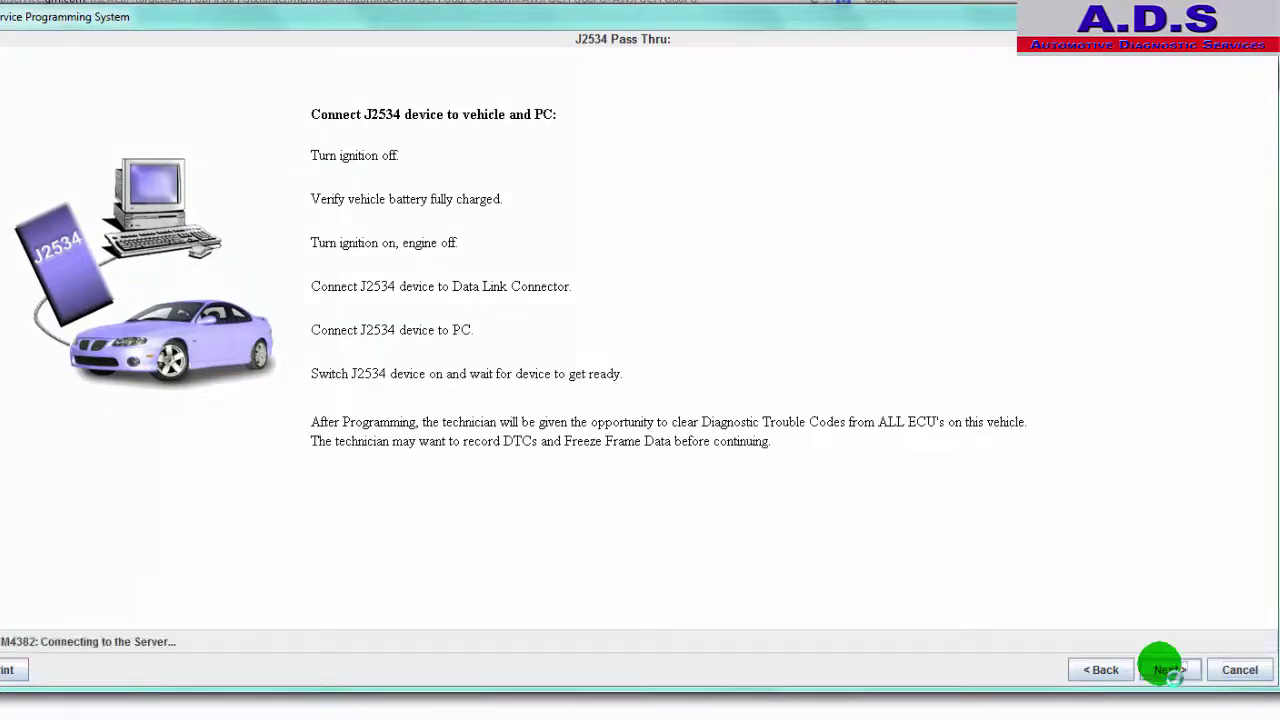
# - Identify the vehicle as an Opel, model year 2005, VIVARO, and dismiss the colour-scheme prompt
pyautogui.click(1168, 670)
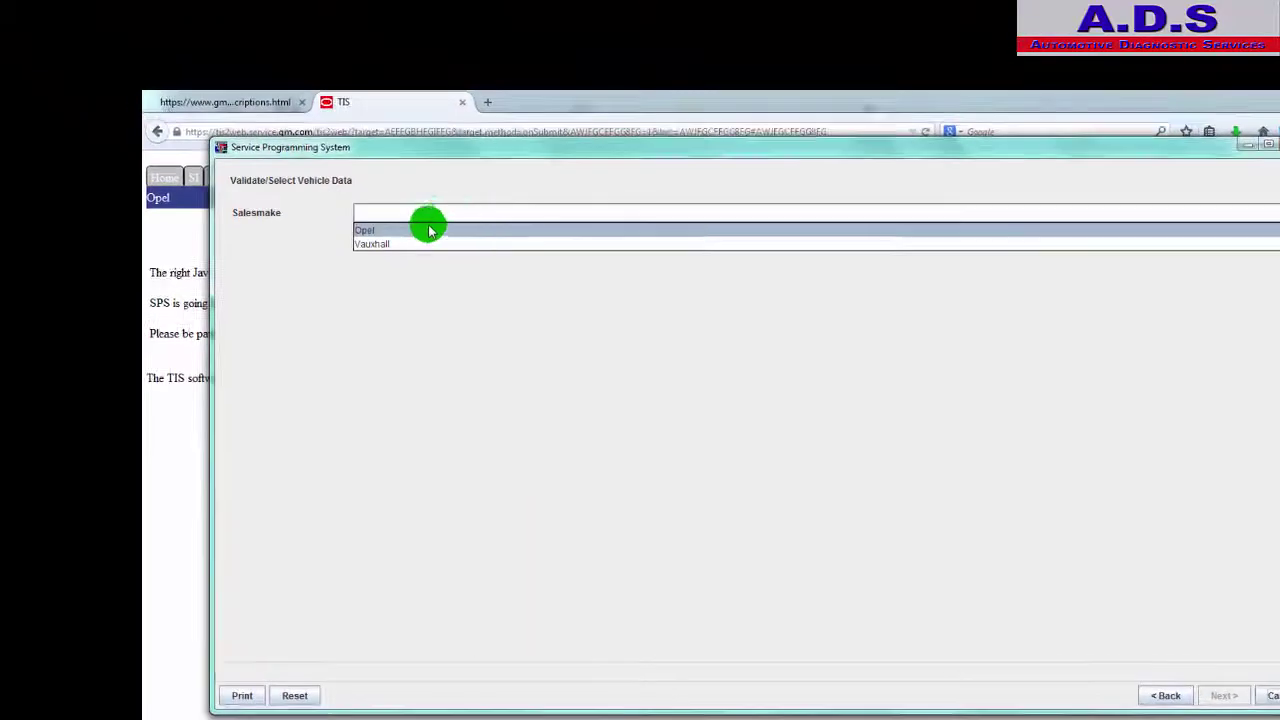
pyautogui.click(403, 231)
pyautogui.click(397, 231)
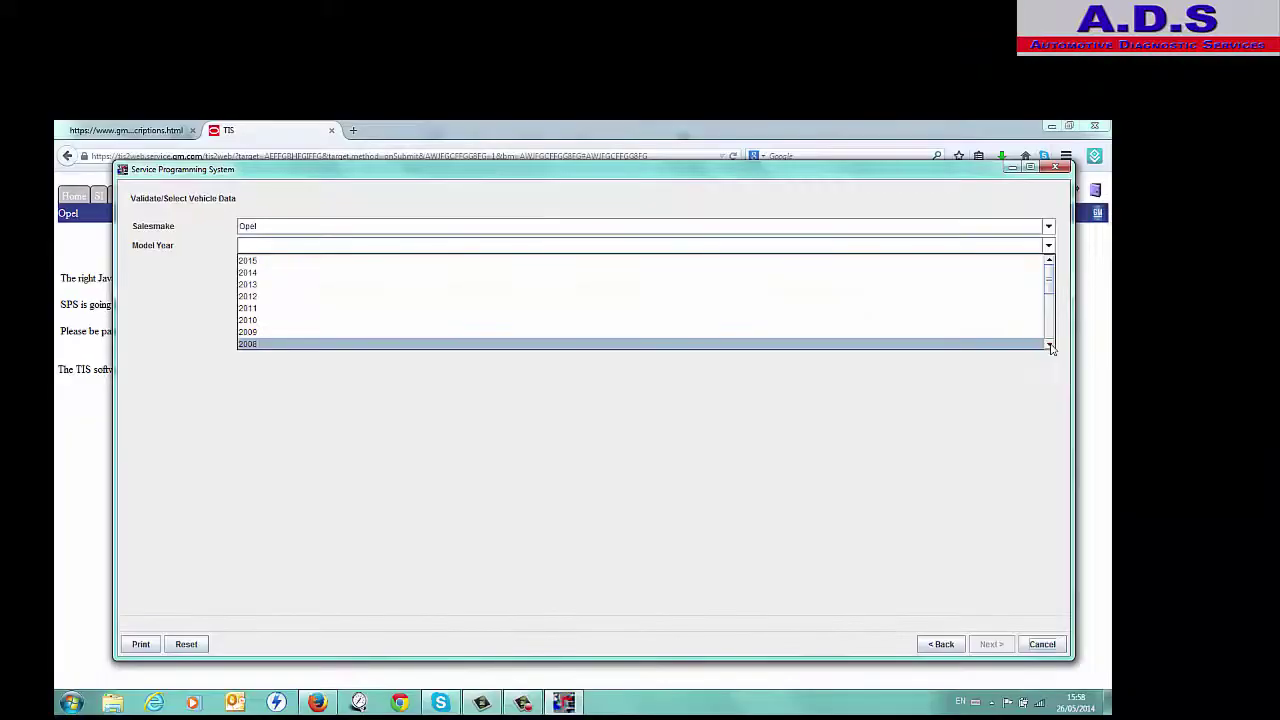
pyautogui.scroll(-1, 442, 399)
pyautogui.scroll(-1, 442, 399)
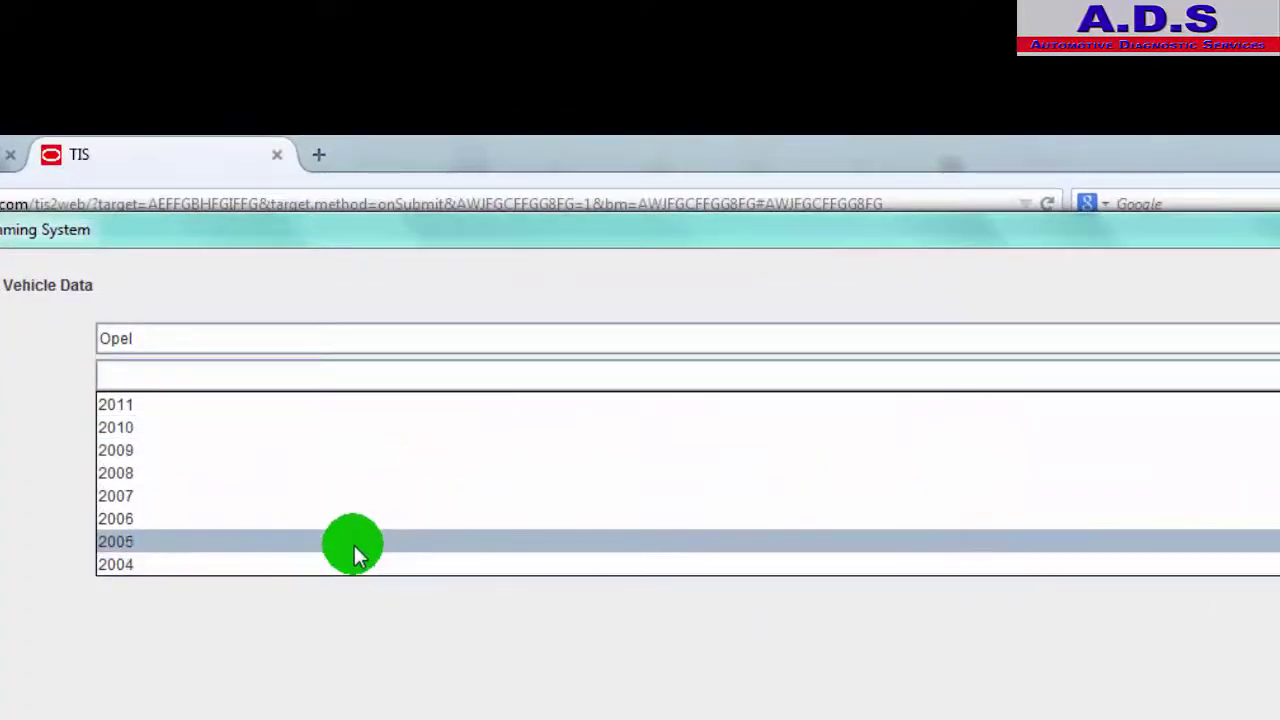
pyautogui.click(354, 545)
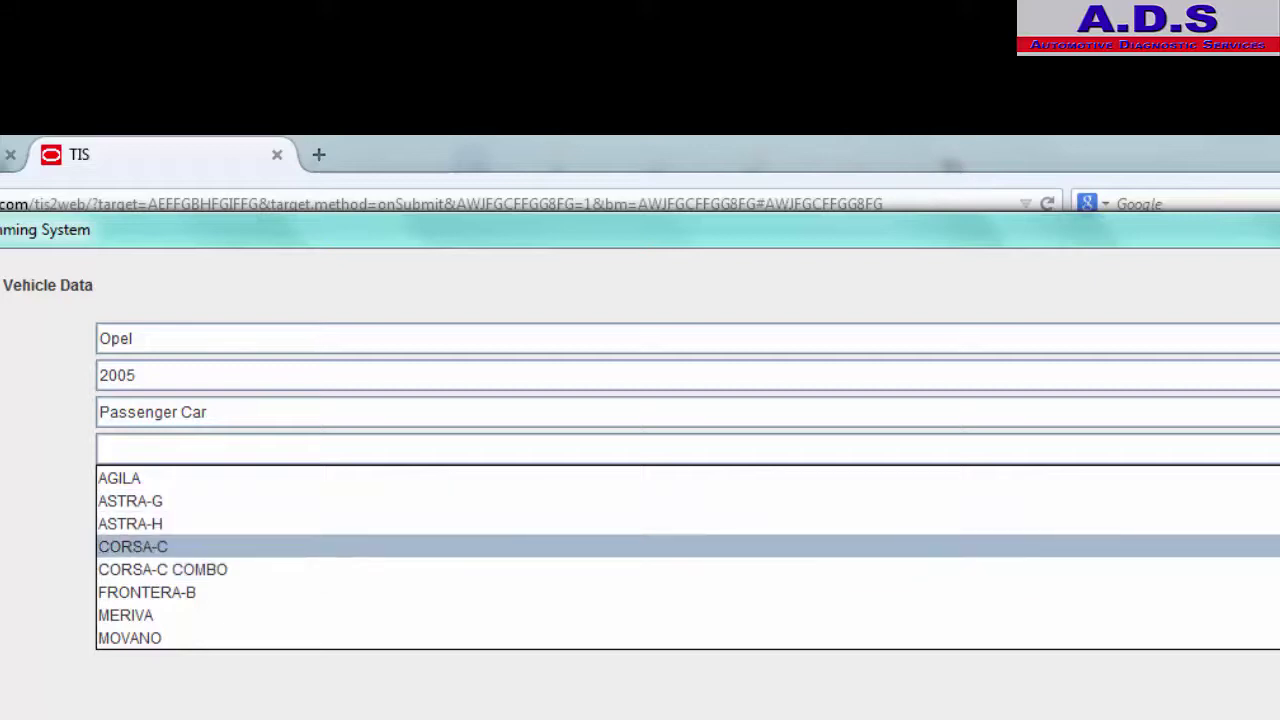
pyautogui.scroll(-2, 400, 558)
pyautogui.scroll(-1, 400, 558)
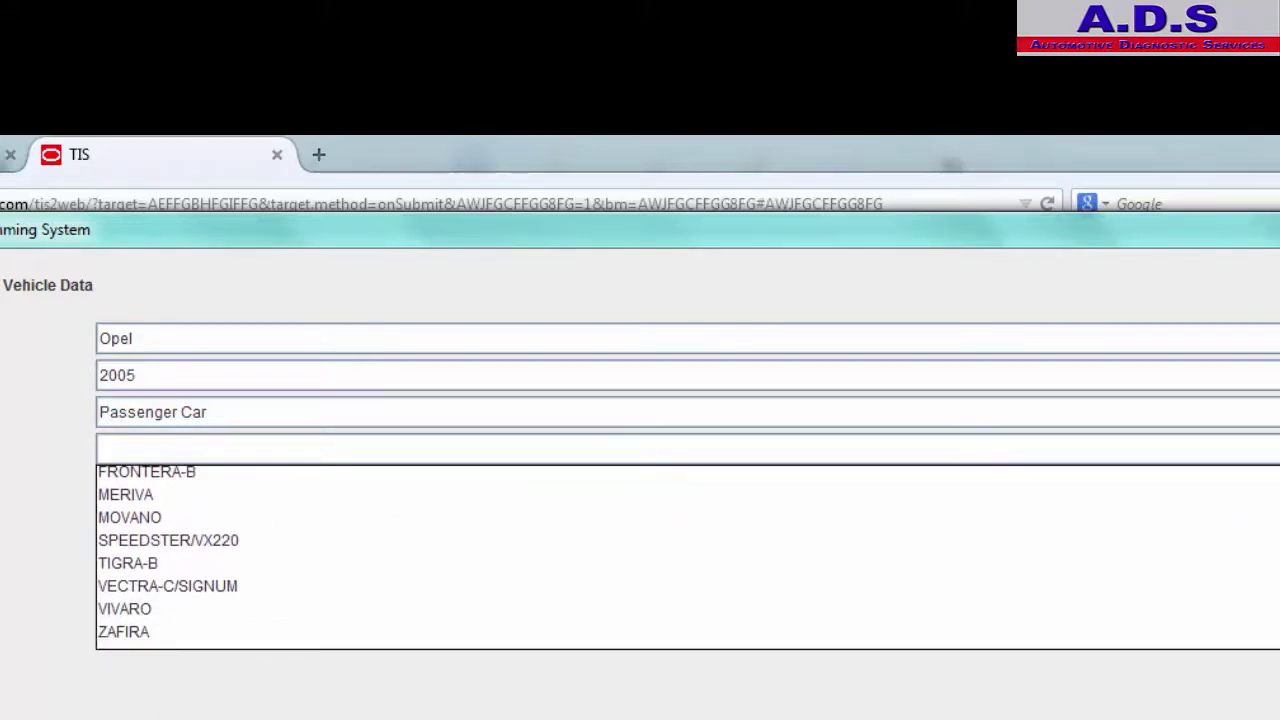
pyautogui.click(137, 609)
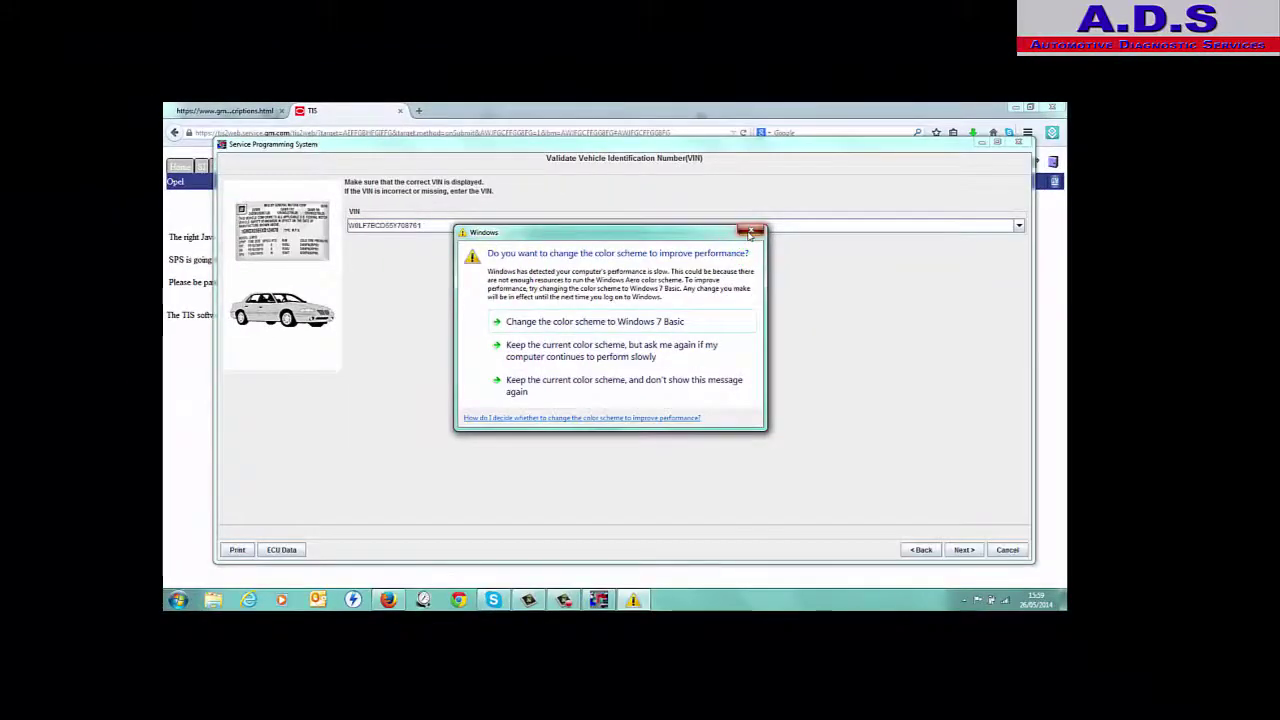
pyautogui.click(825, 236)
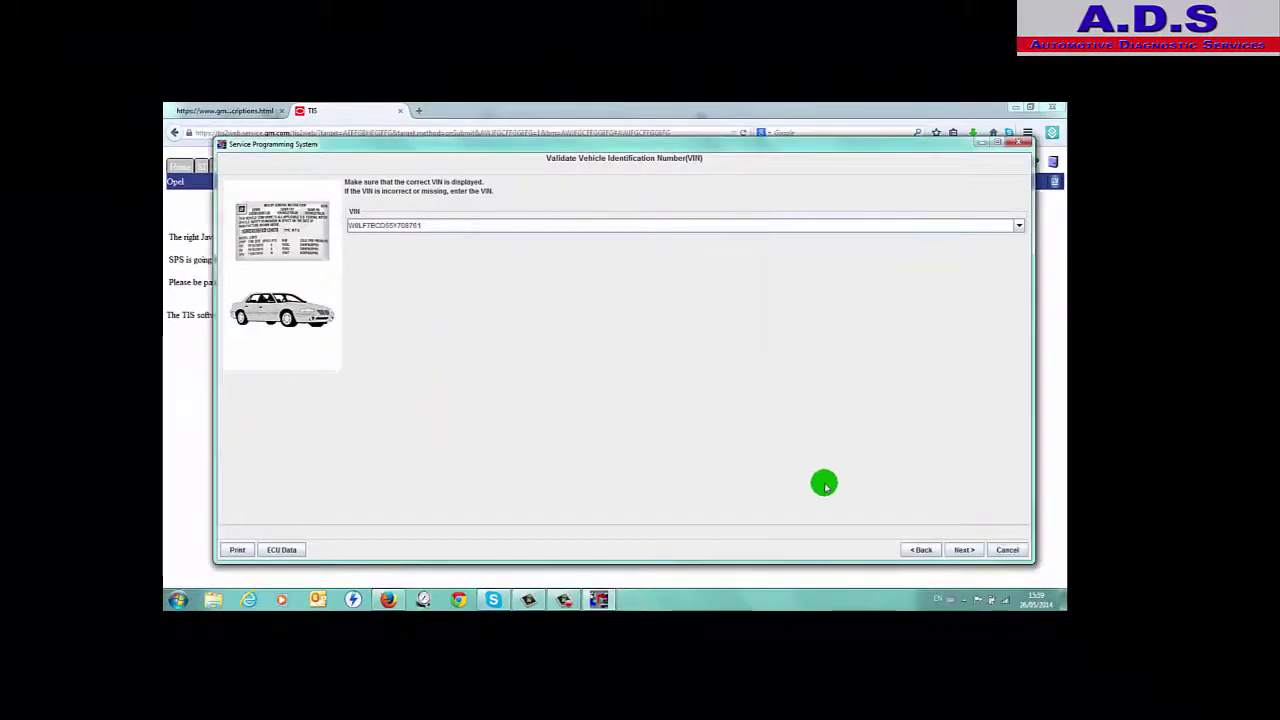
# - Accept the displayed VIN and select the Engine Control Module, closing the colour-scheme prompt
pyautogui.click(963, 549)
pyautogui.click(964, 549)
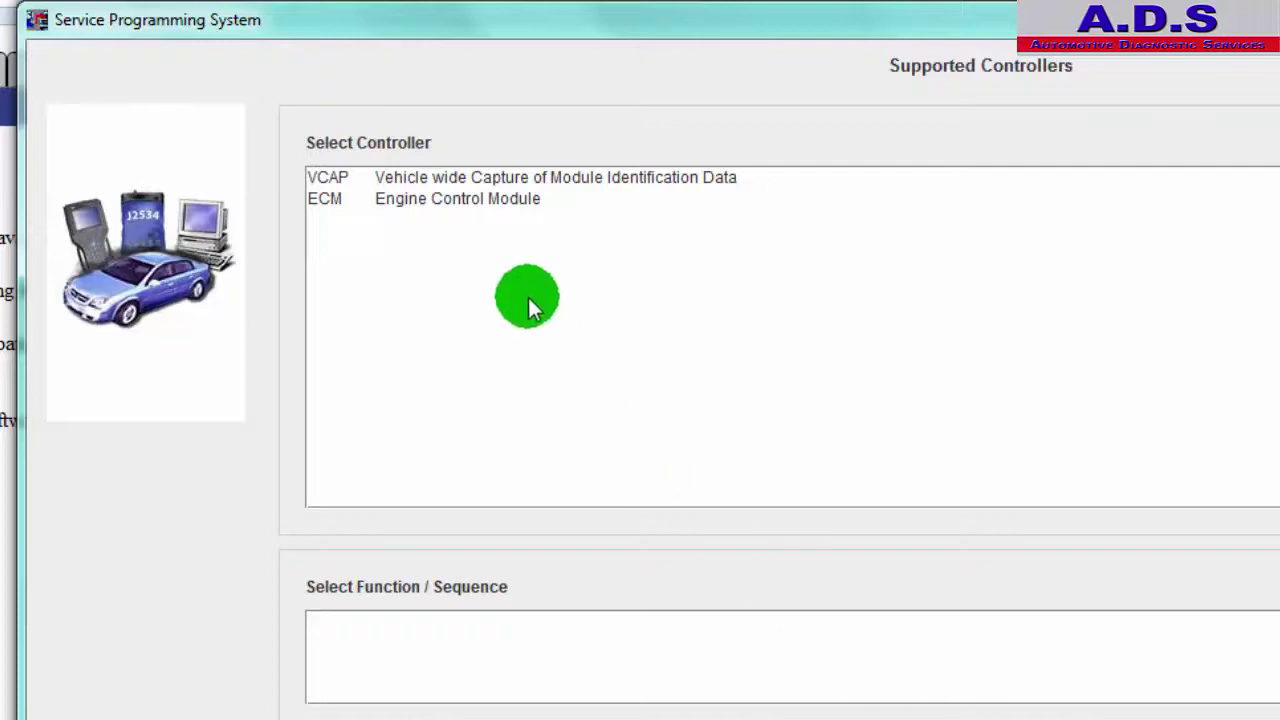
pyautogui.click(462, 203)
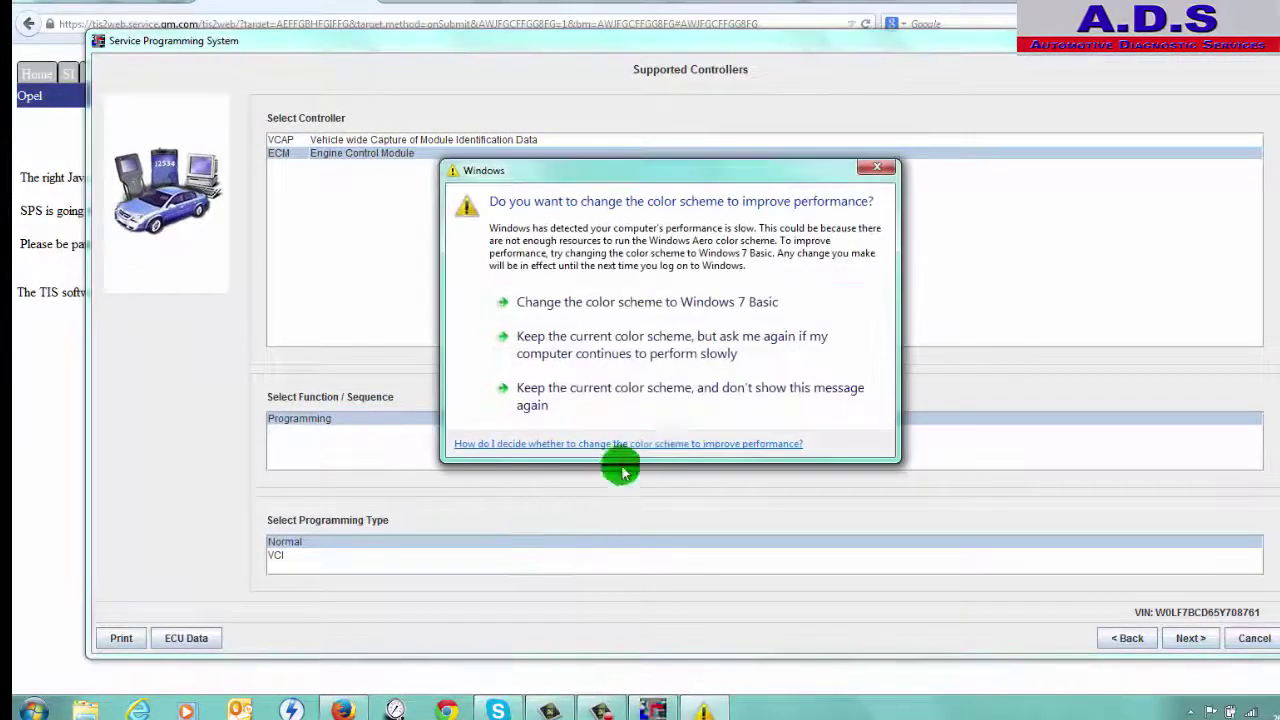
pyautogui.click(877, 165)
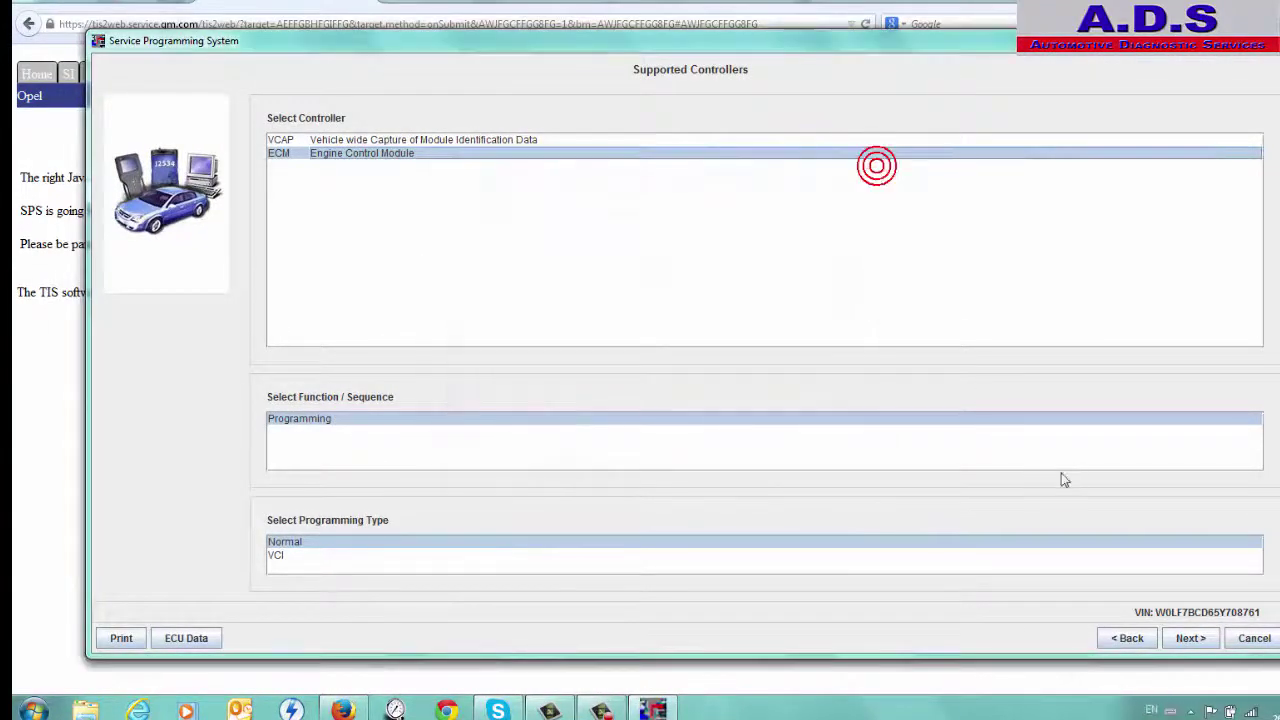
# - Proceed with normal ECM programming and set the country of registration to Other
pyautogui.click(1215, 676)
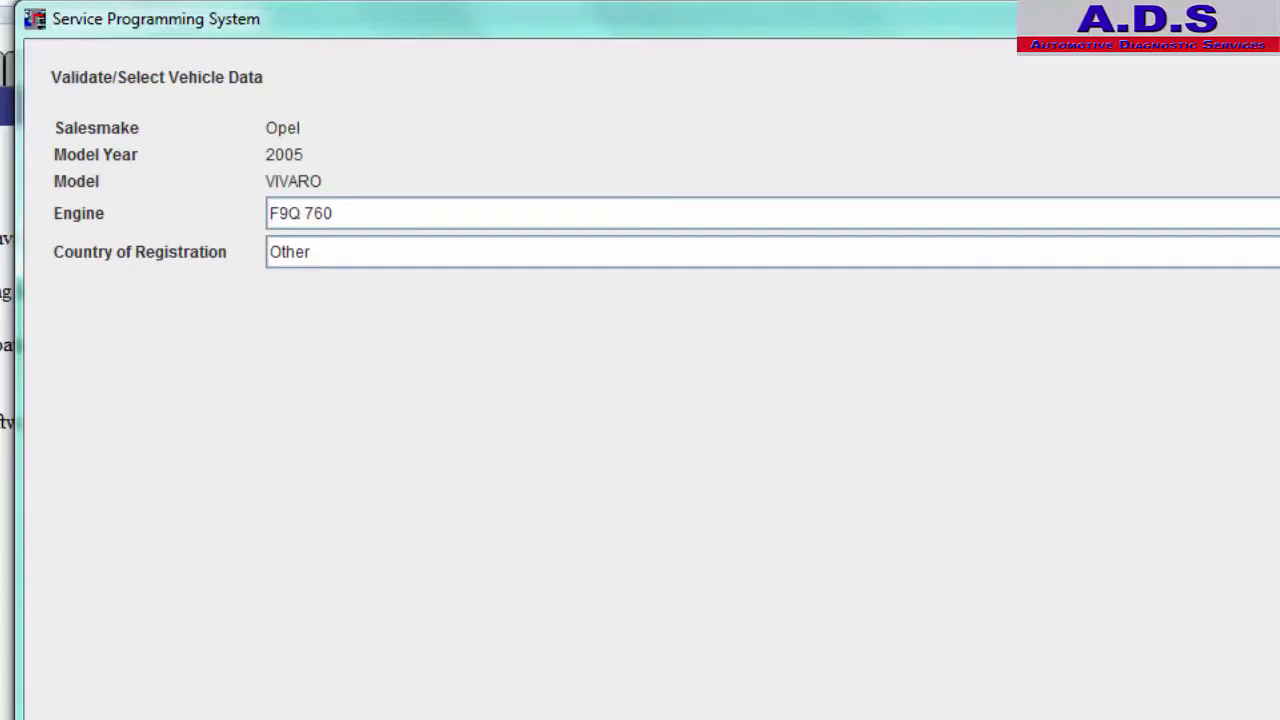
pyautogui.hotkey('alt', 'Down')
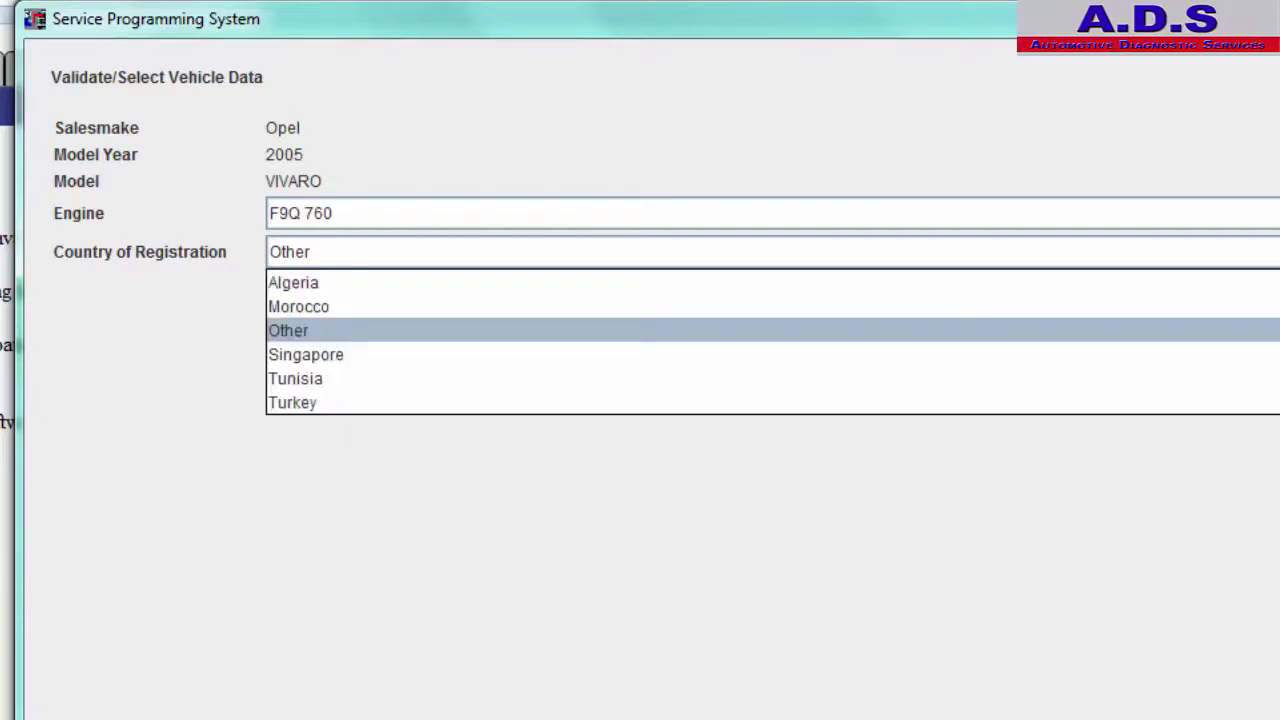
pyautogui.click(1177, 330)
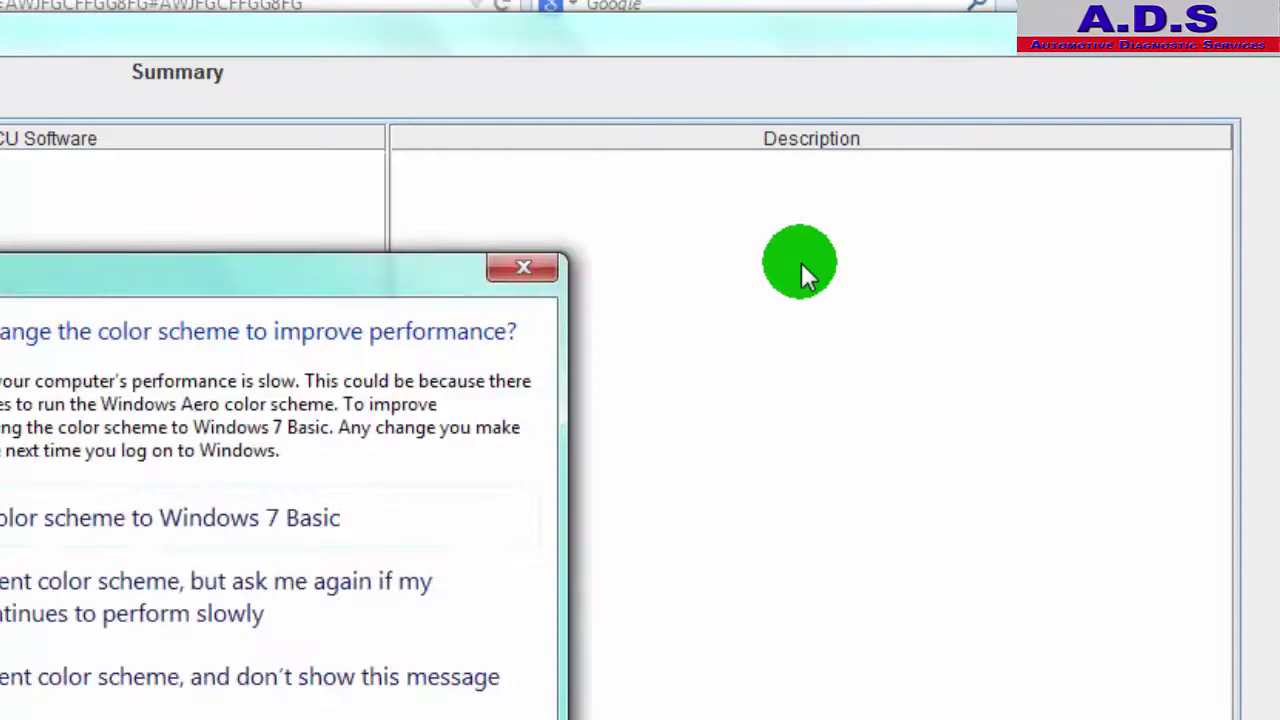
pyautogui.click(508, 269)
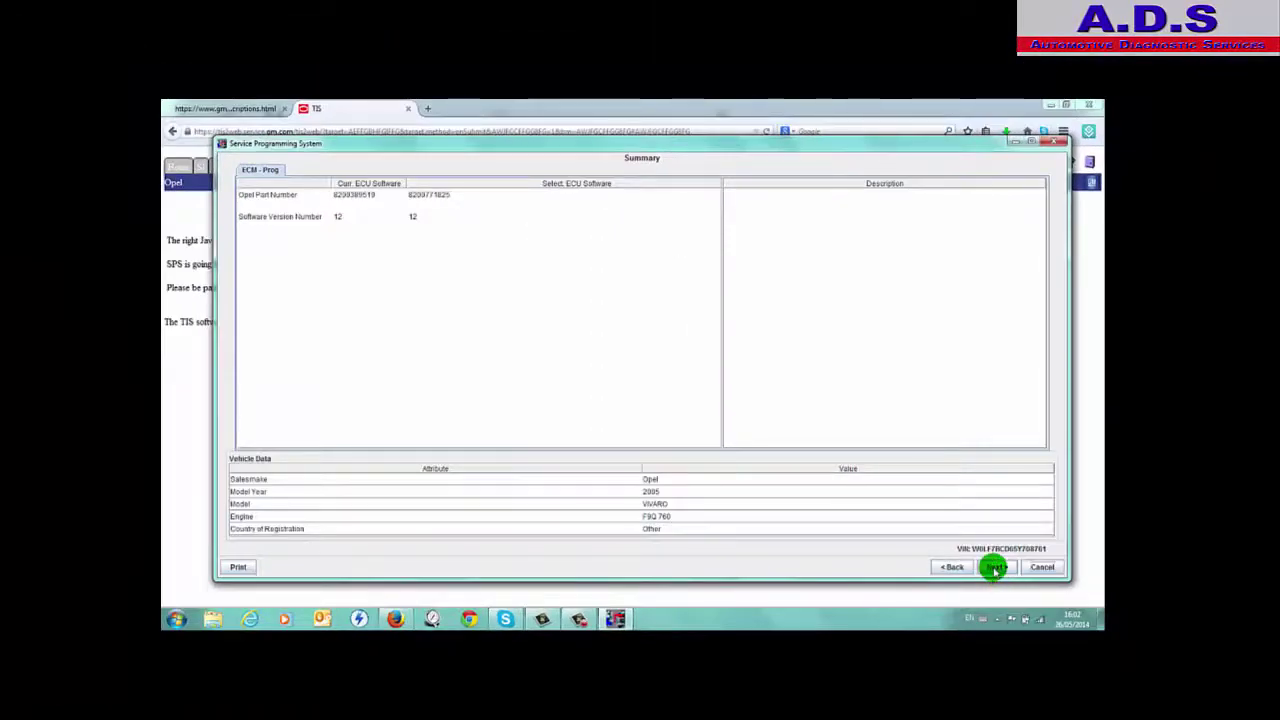
# - Start transferring the selected software to the ECU, dismissing the colour-scheme warning meanwhile
pyautogui.click(995, 567)
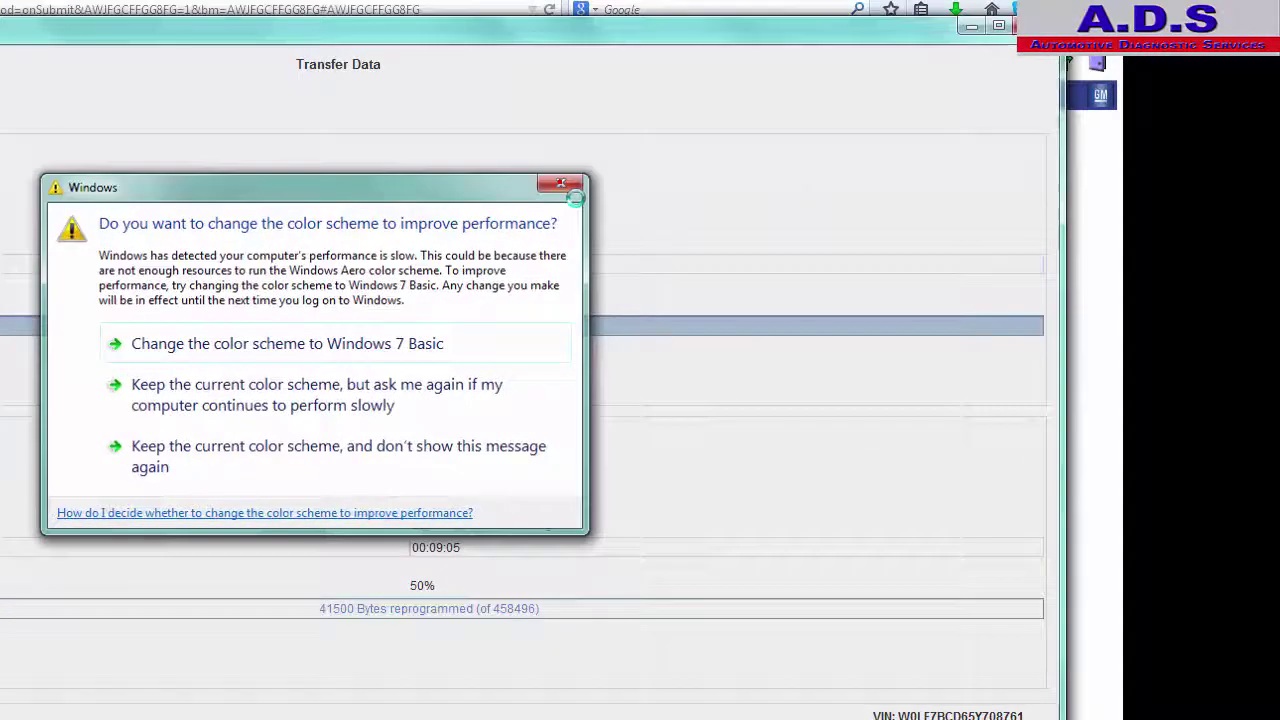
pyautogui.click(743, 131)
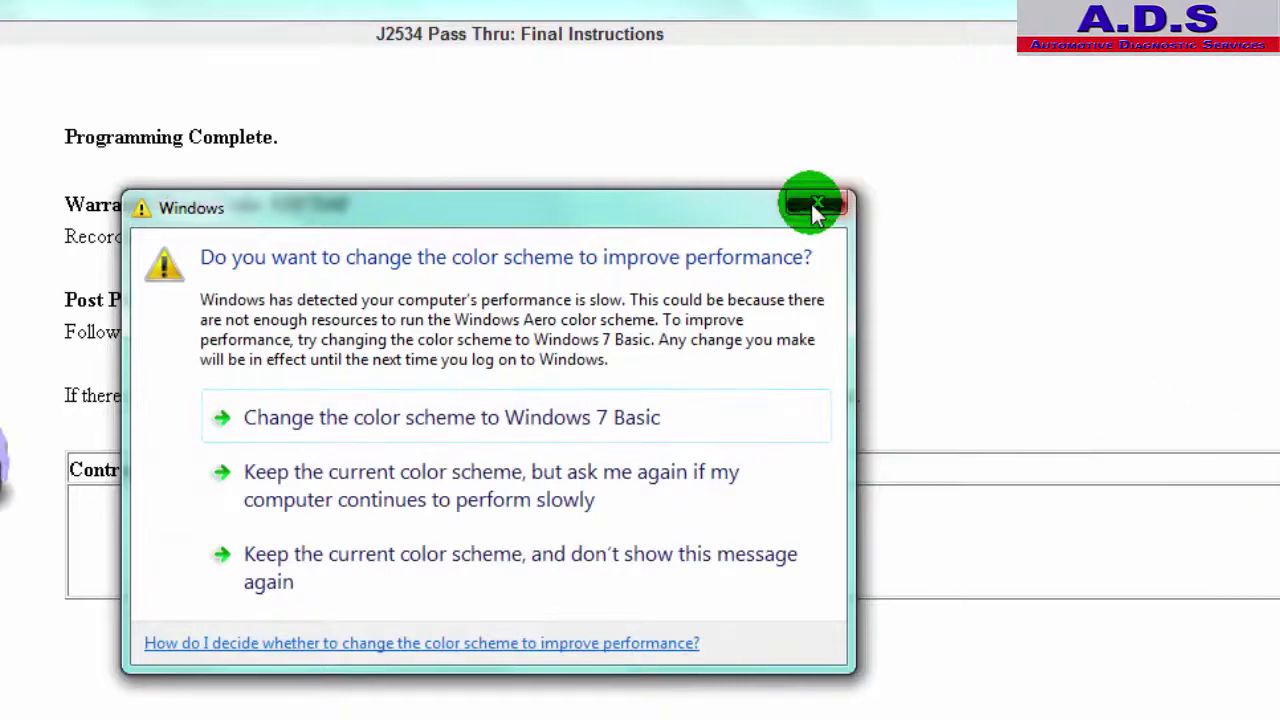
# - Clear the colour-scheme warning off the Programming Complete page and move past Final Instructions
pyautogui.click(811, 204)
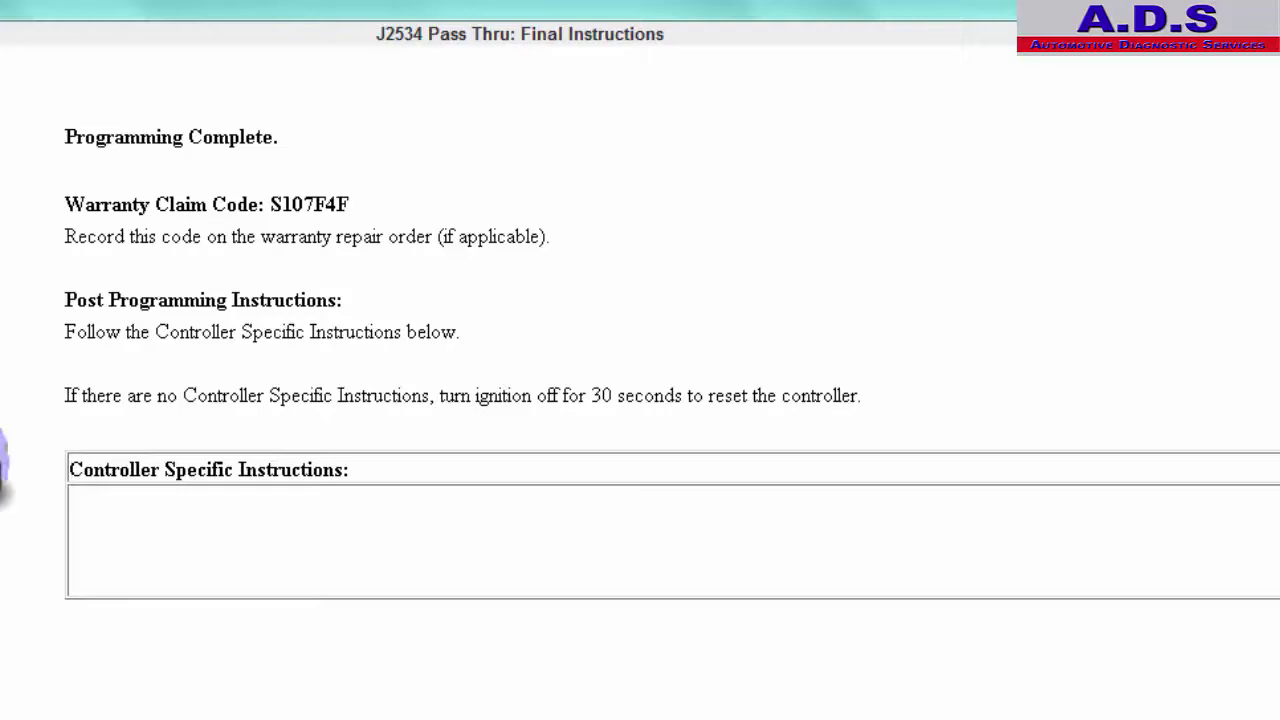
pyautogui.click(1094, 686)
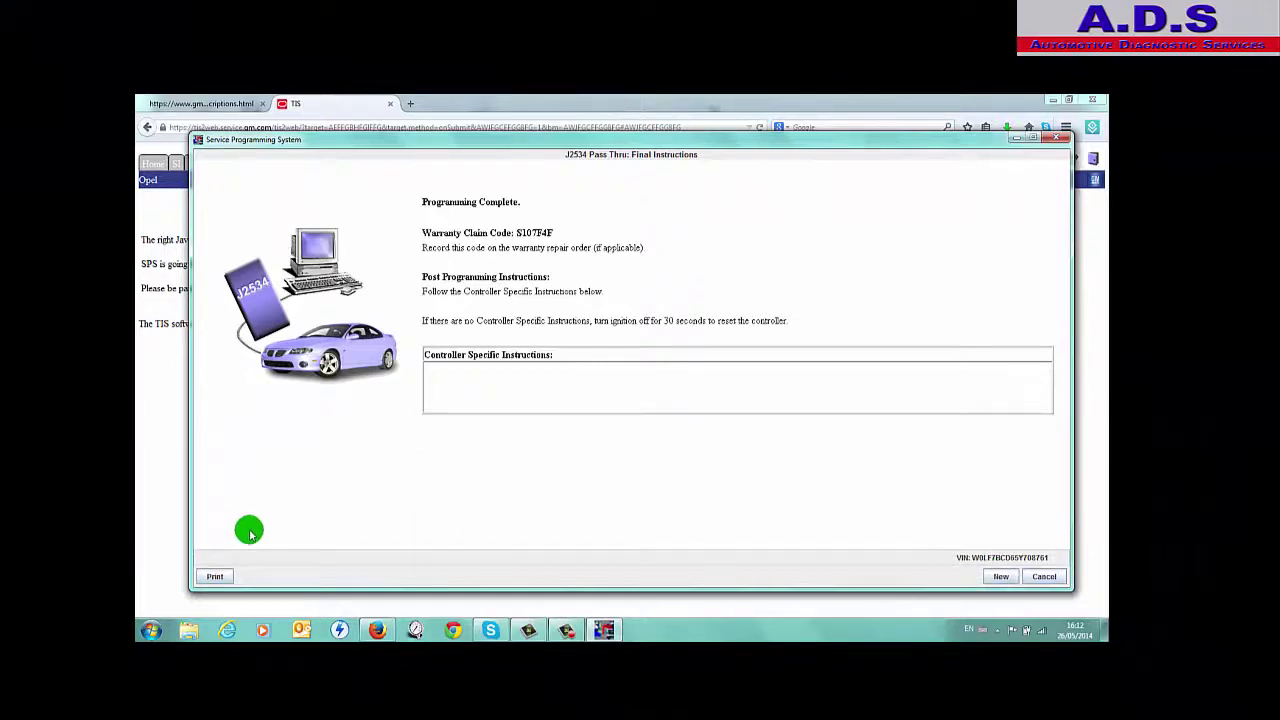
# - Start a new session using the J2534 MongoosePro GM II and confirm the device connection
pyautogui.click(1001, 576)
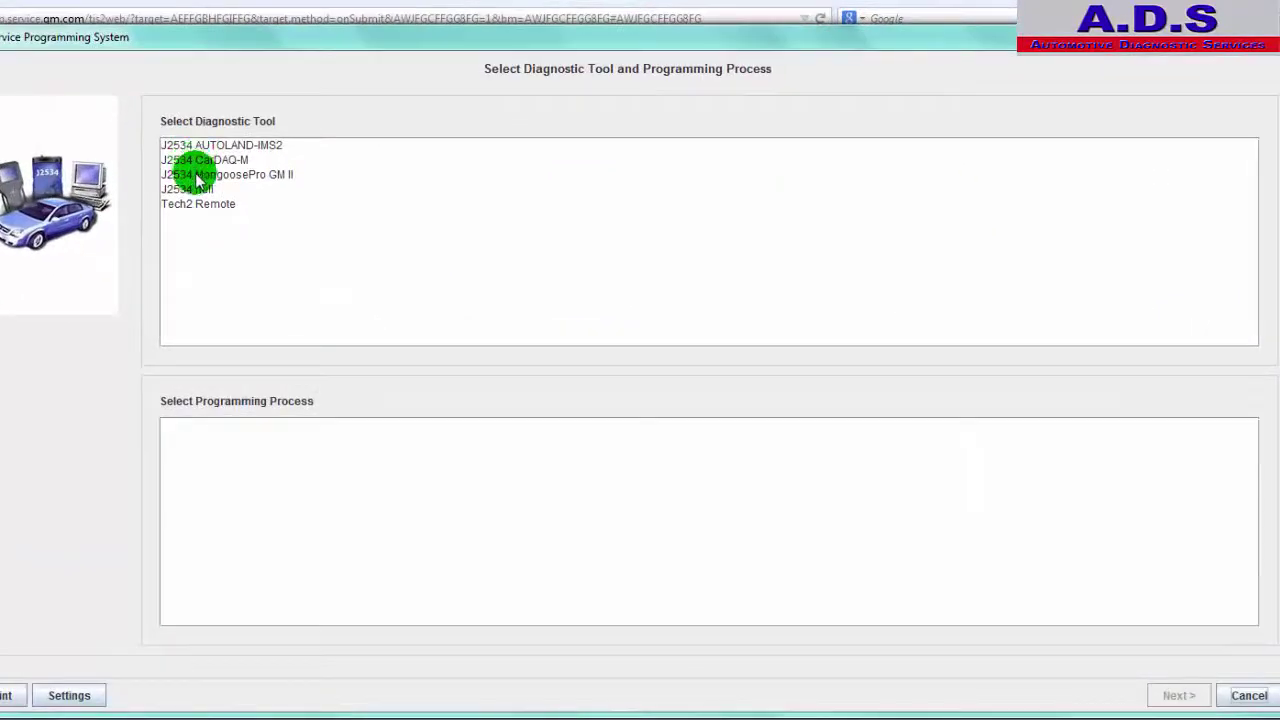
pyautogui.click(282, 206)
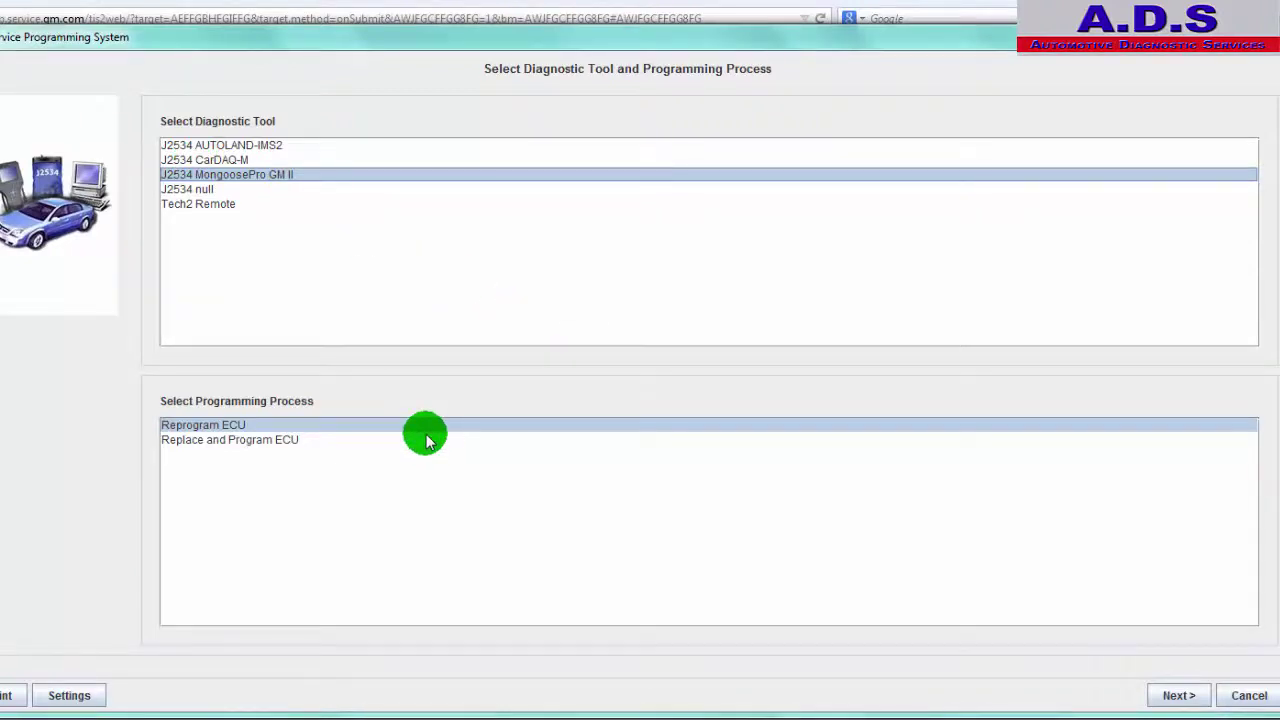
pyautogui.click(1178, 695)
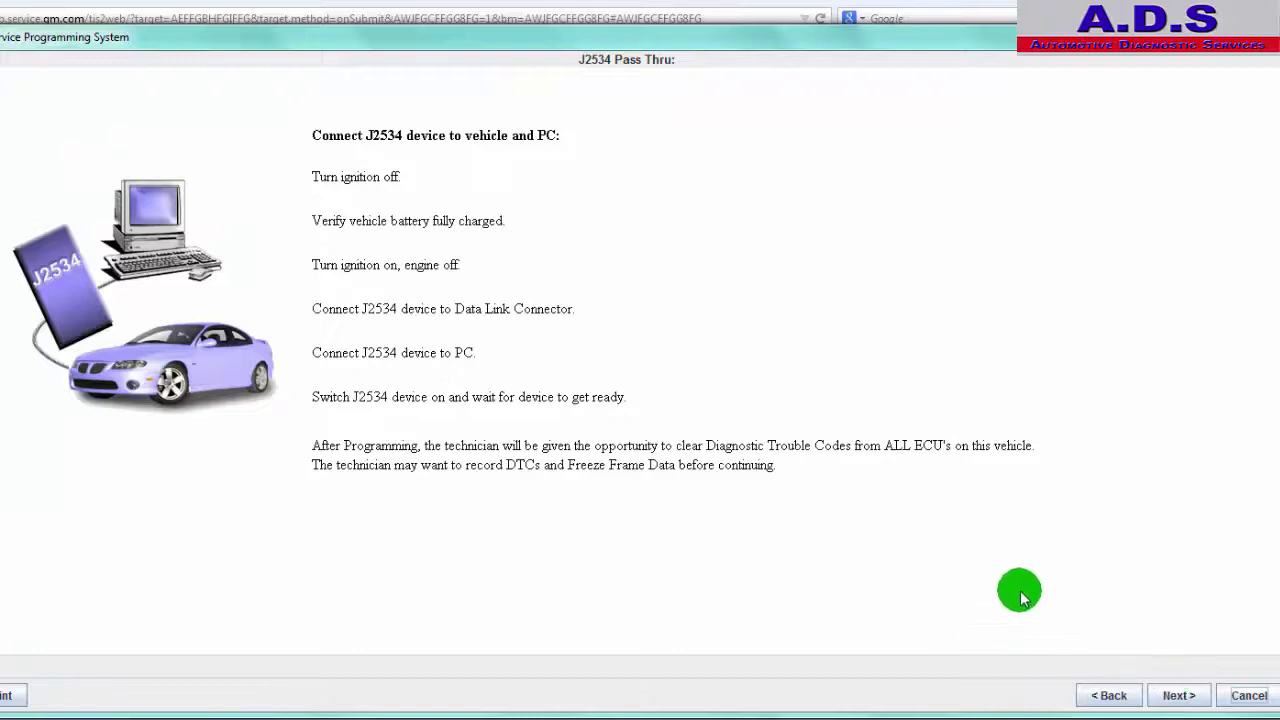
pyautogui.click(1177, 703)
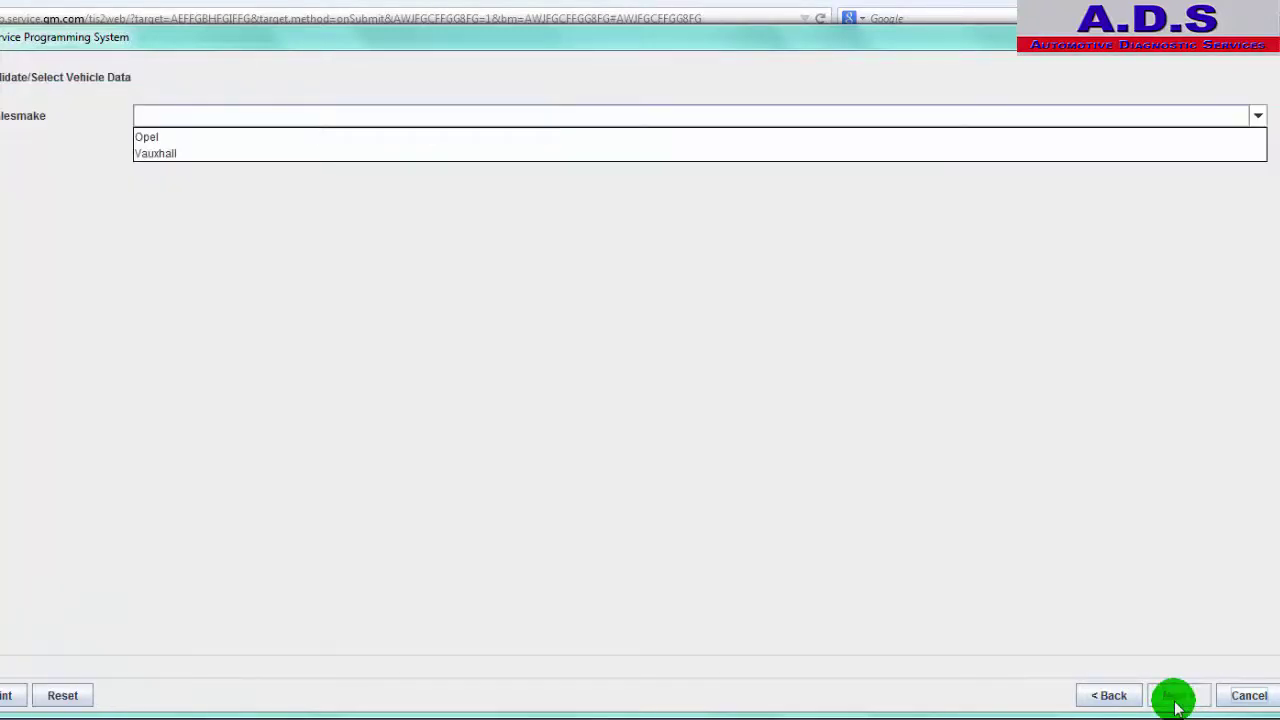
# - Set the vehicle to Opel, model year 2005, and choose the VIVARO car line
pyautogui.click(146, 137)
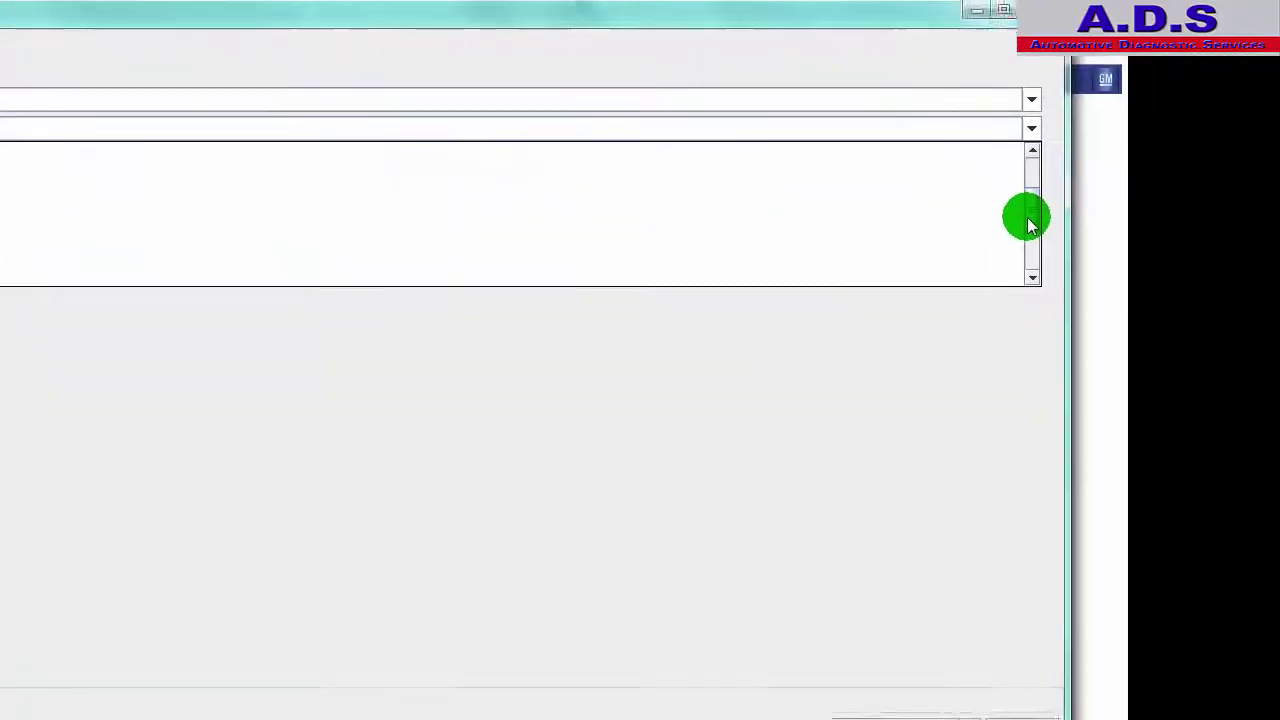
pyautogui.scroll(-2, 1245, 190)
pyautogui.click(297, 289)
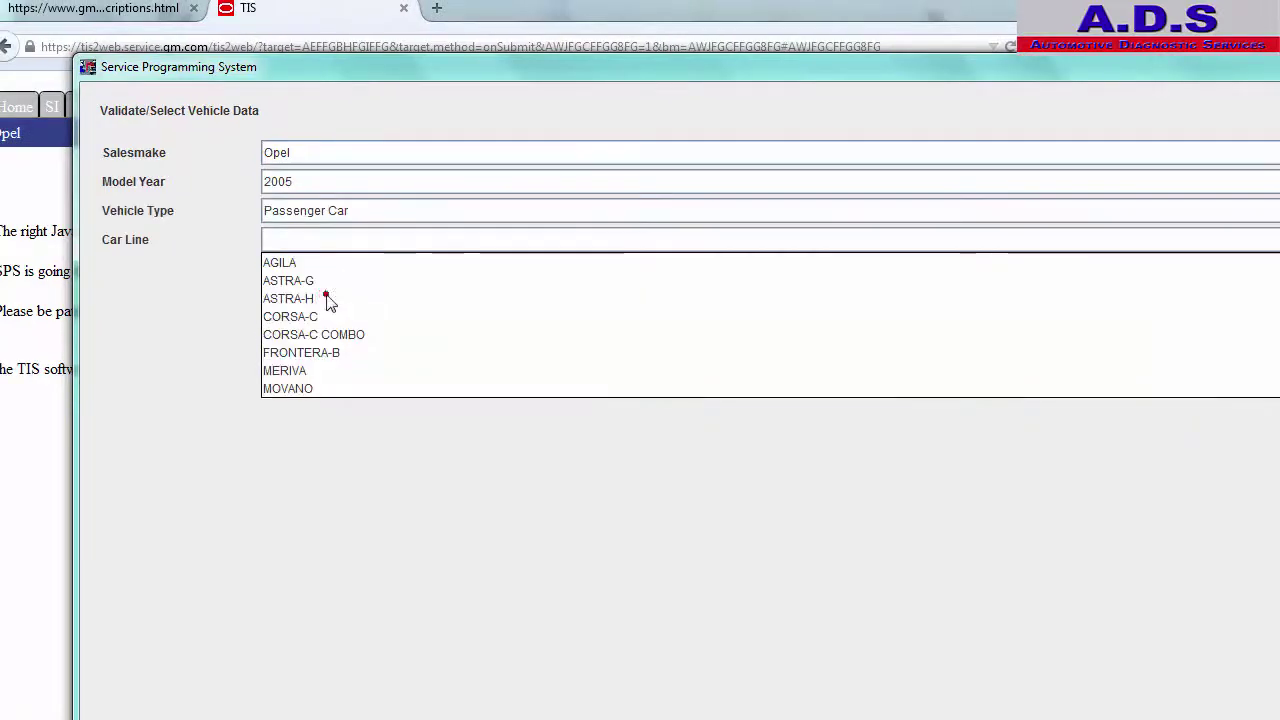
pyautogui.press('Down')
pyautogui.press('Down')
pyautogui.press('Down')
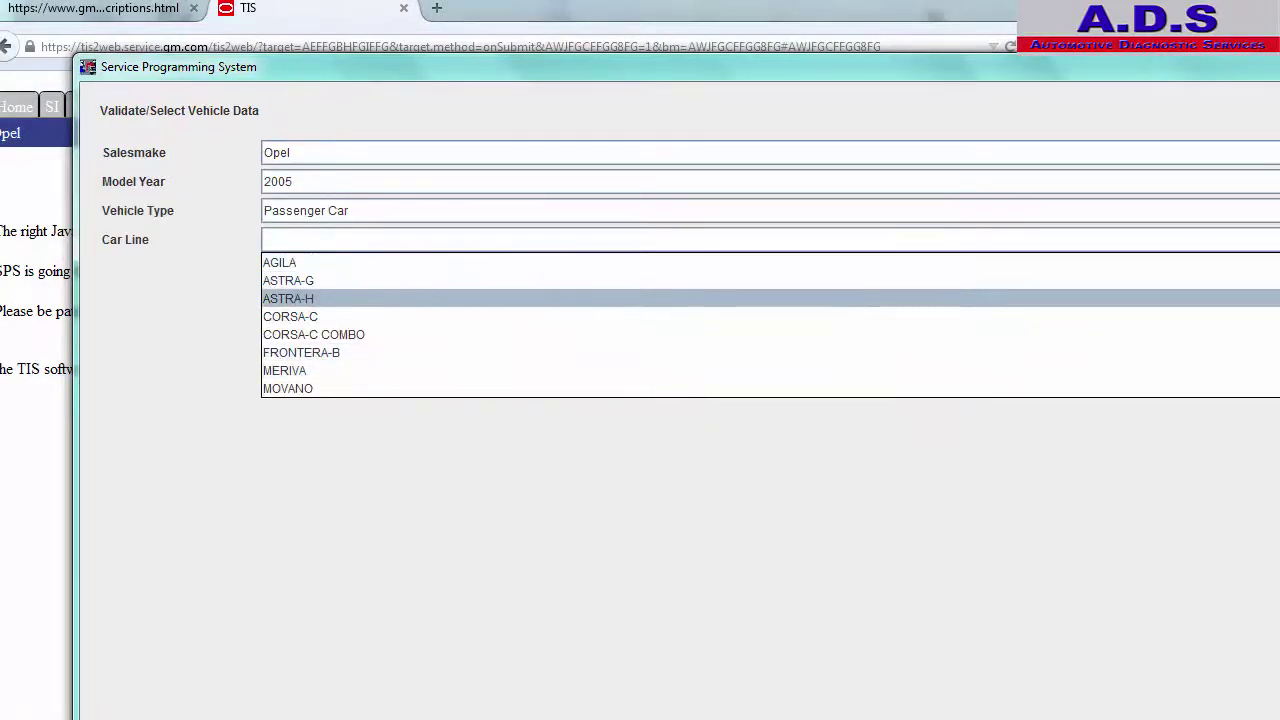
pyautogui.scroll(-2, 315, 330)
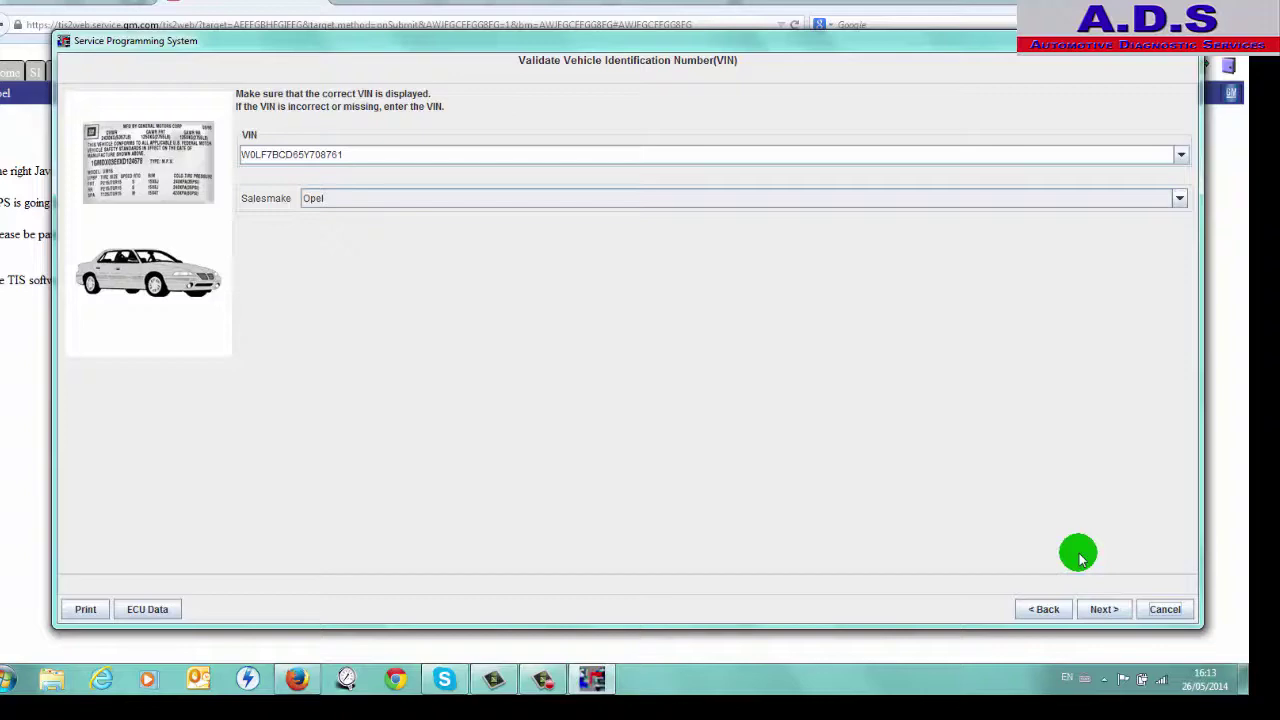
# - Confirm the VIN, choose the Engine Control Module, and run the calibration check
pyautogui.click(1103, 609)
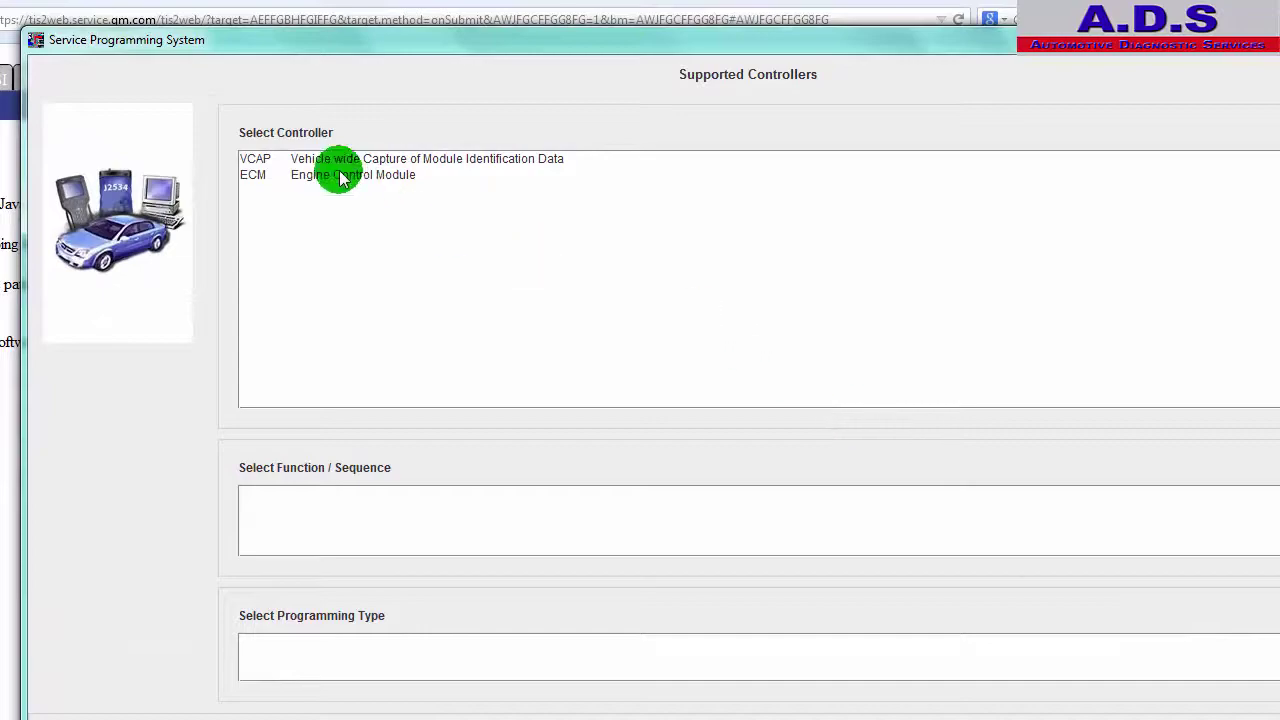
pyautogui.click(340, 178)
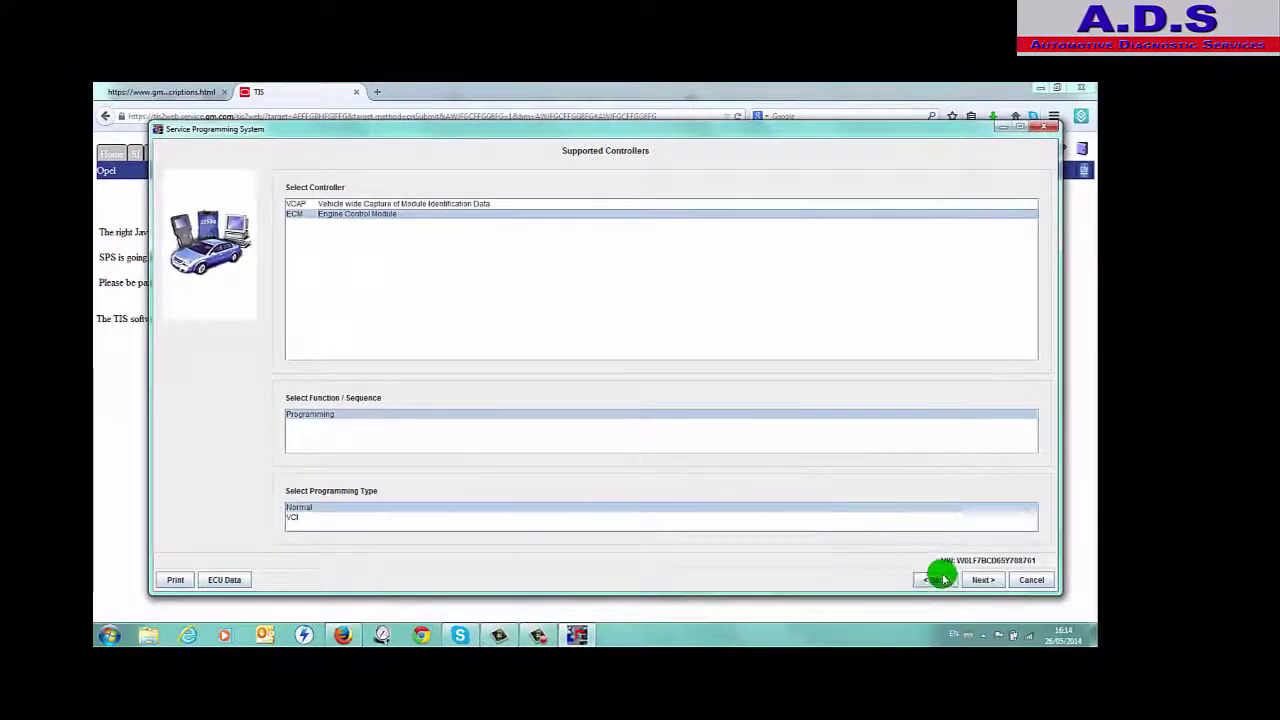
pyautogui.click(980, 580)
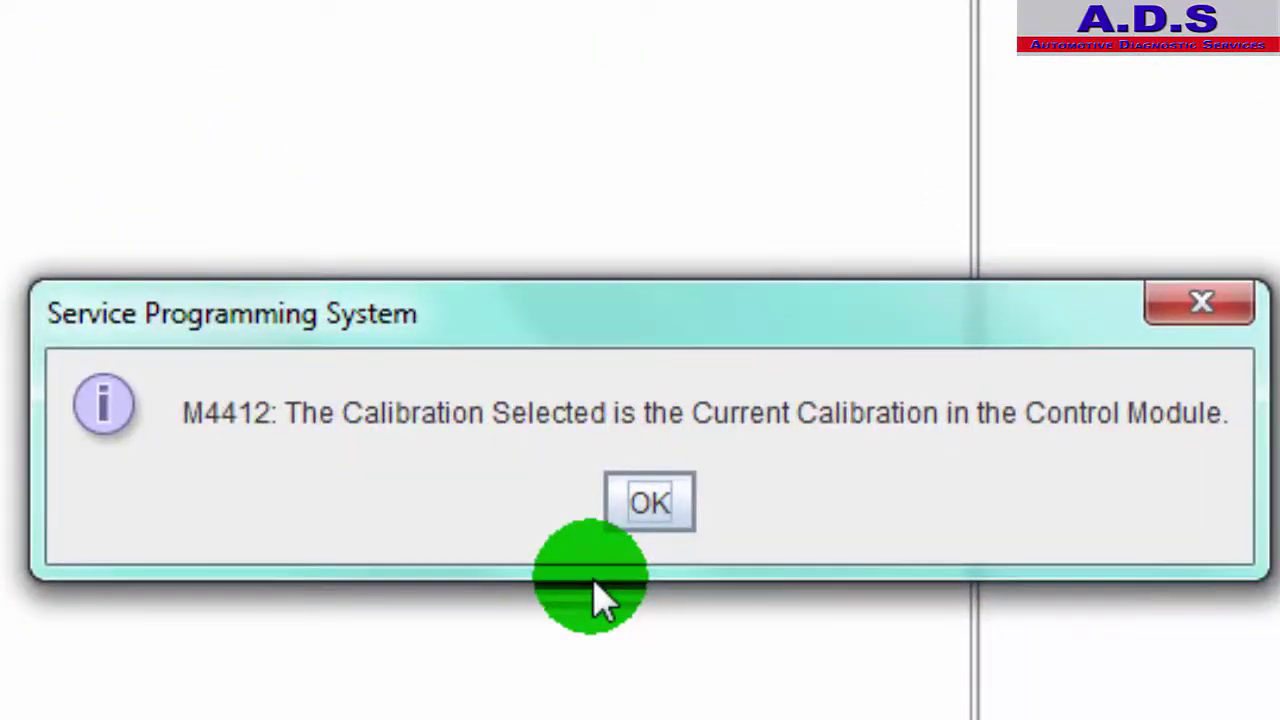
# - Acknowledge the M4412 current-calibration message and close the colour-scheme popup
pyautogui.click(650, 505)
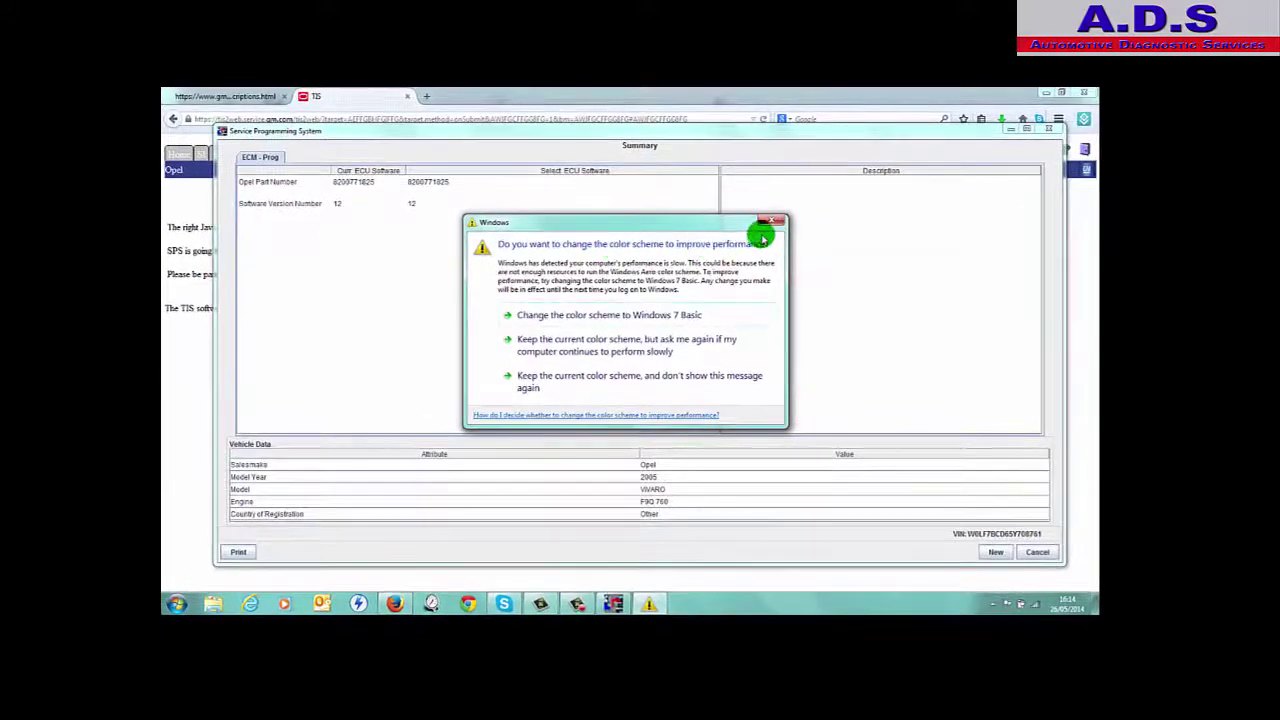
pyautogui.click(770, 221)
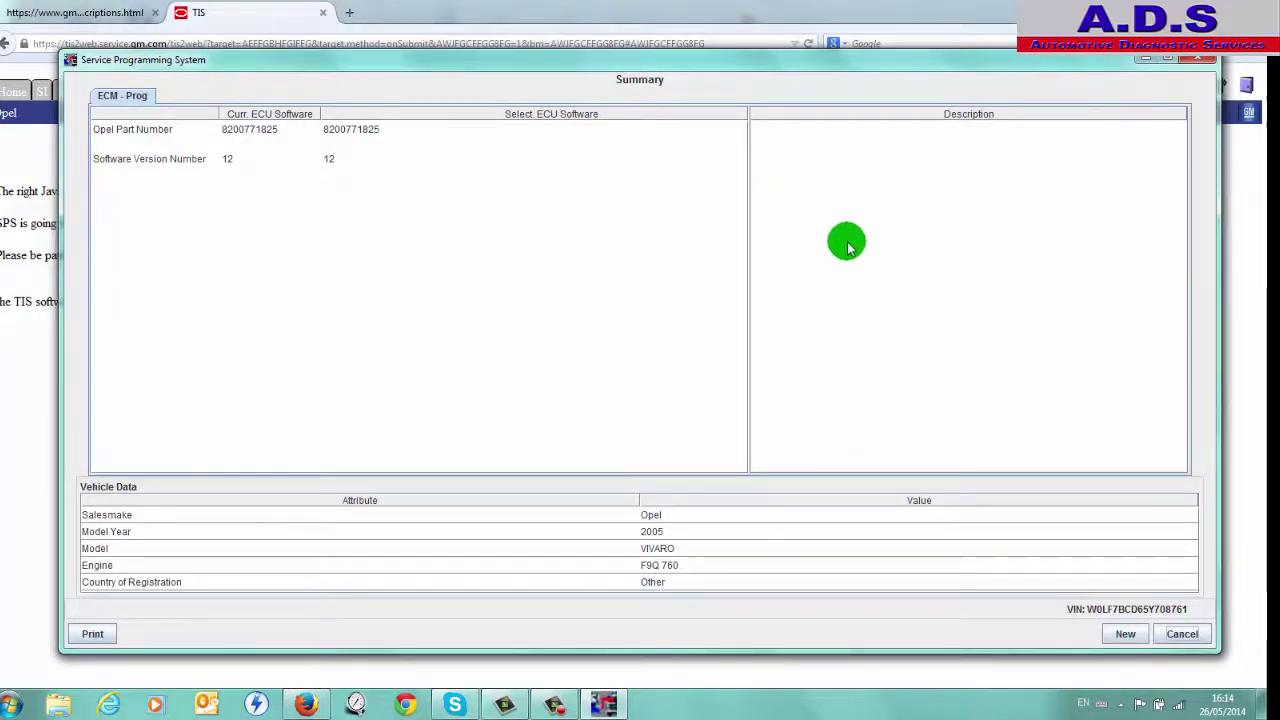
# - Cancel the SPS Summary to end the programming session
pyautogui.click(1163, 638)
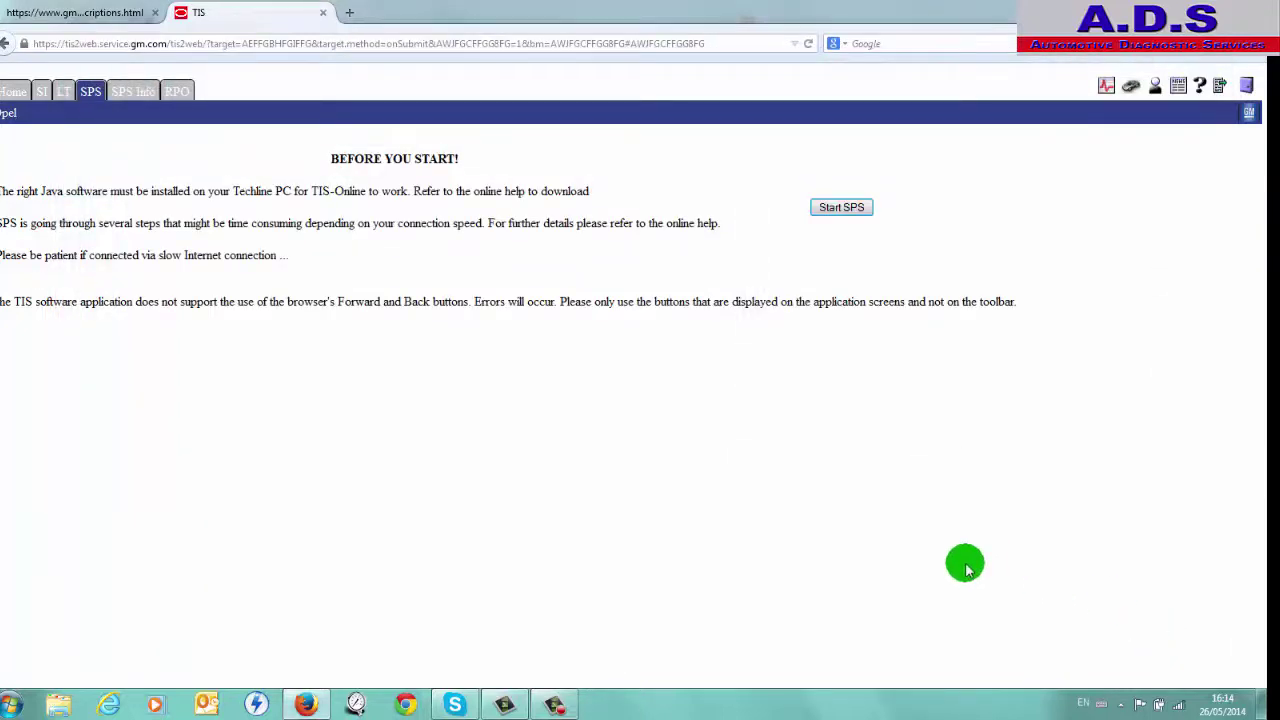